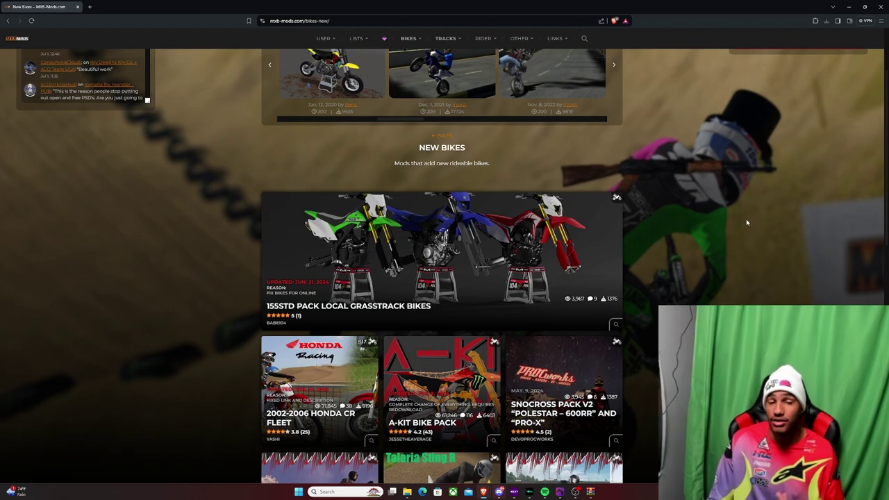
Step: Browse the New Bikes list and open the Snocross Pack V.1 "DOO-REV 600" mod page
scroll(751, 223, "down", 1)
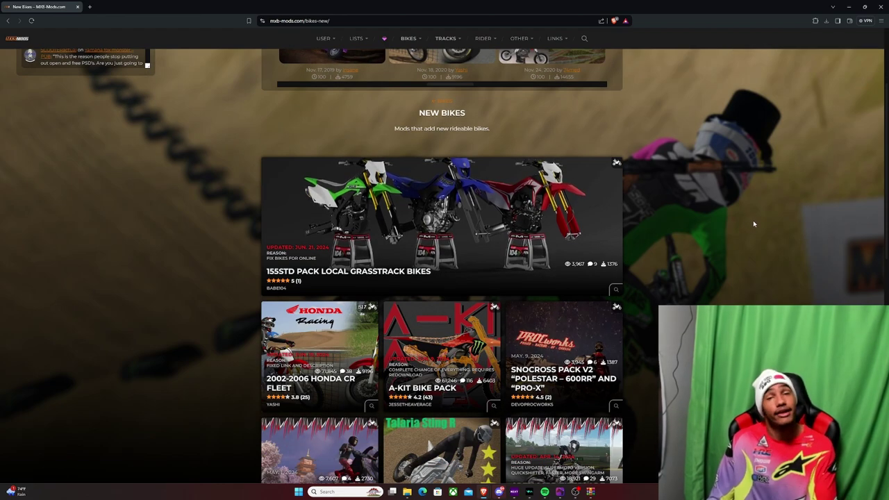
scroll(752, 221, "down", 3)
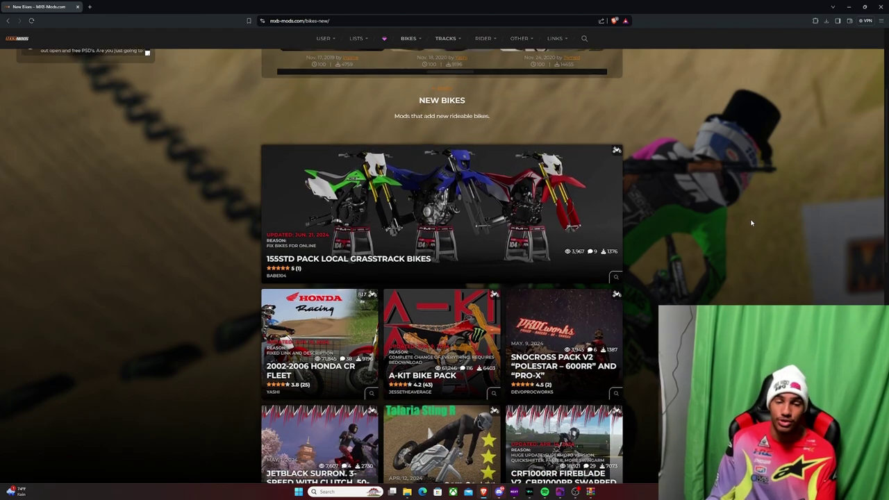
scroll(752, 224, "down", 8)
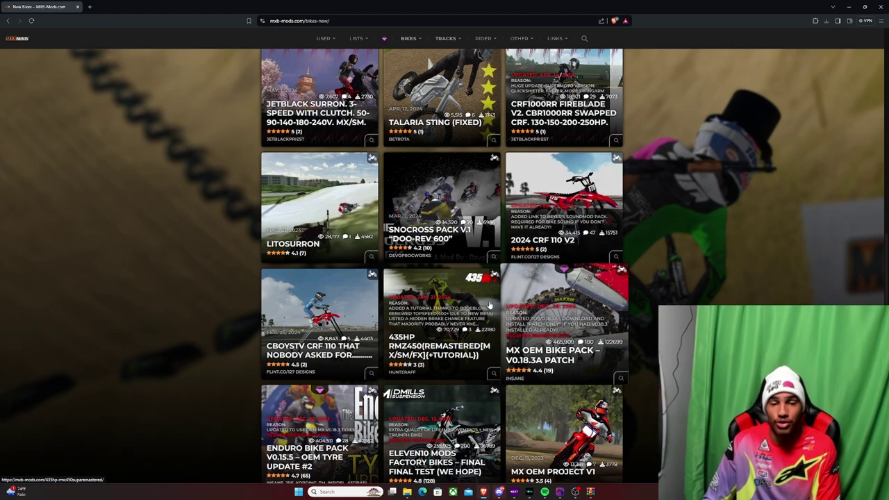
left_click(411, 205)
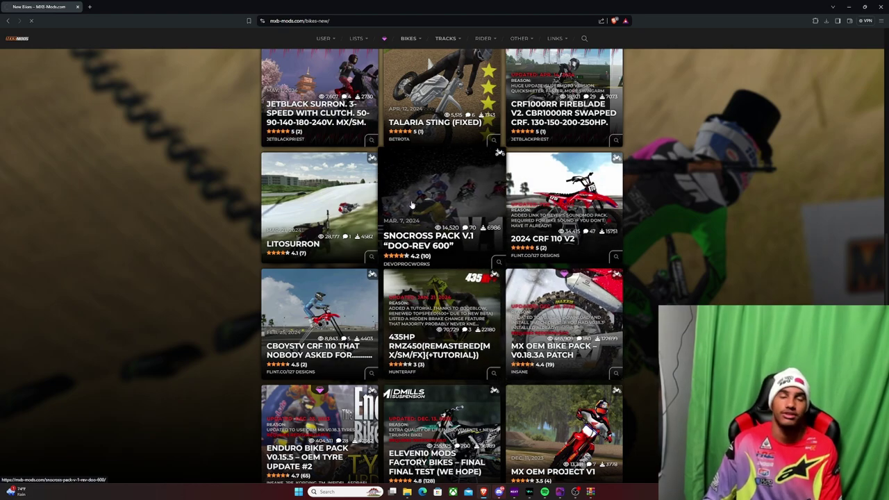
Step: Review the Snocross pack's description, pictures and download options on its mod page
scroll(589, 292, "down", 10)
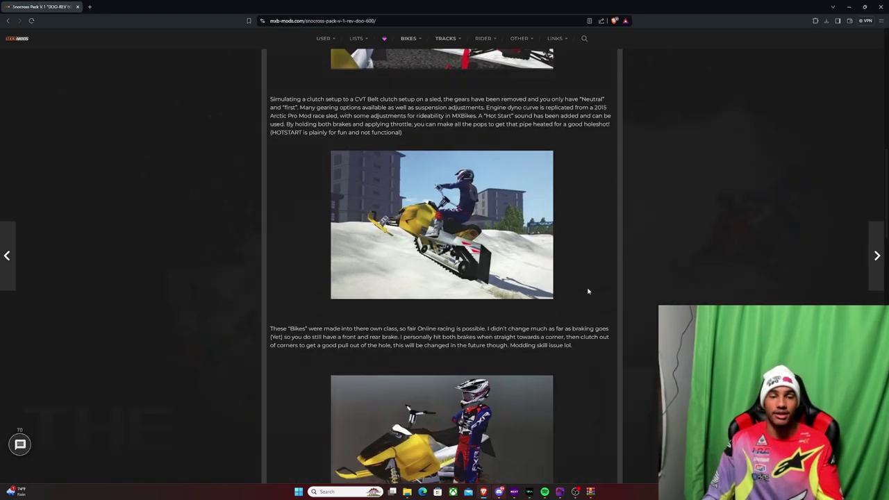
scroll(588, 292, "down", 8)
scroll(581, 289, "down", 10)
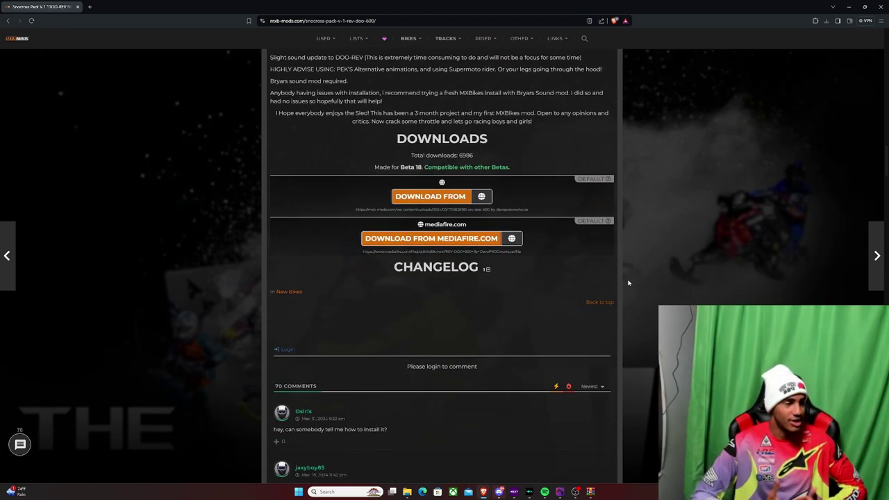
scroll(656, 261, "up", 10)
scroll(660, 246, "up", 3)
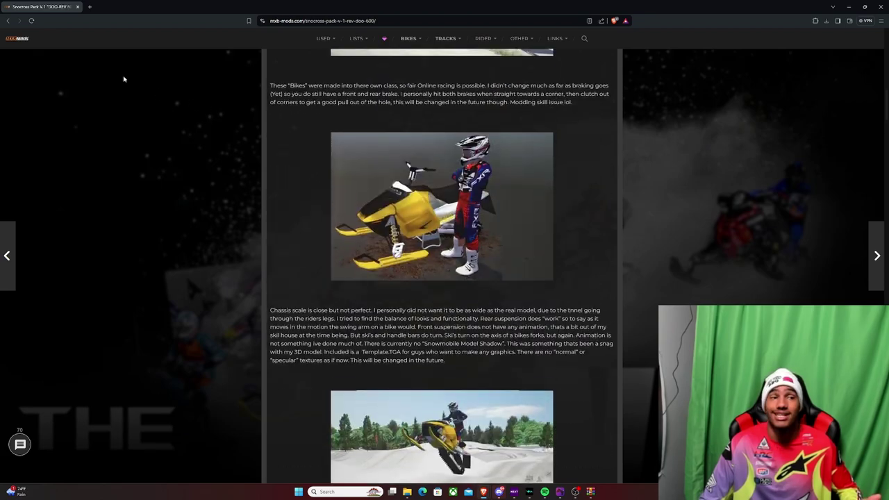
Step: Minimize the browser and switch to the downloaded rev-doo-600-by-devoprocworks.rar archive in WinRAR, maximizing its window
left_click(851, 6)
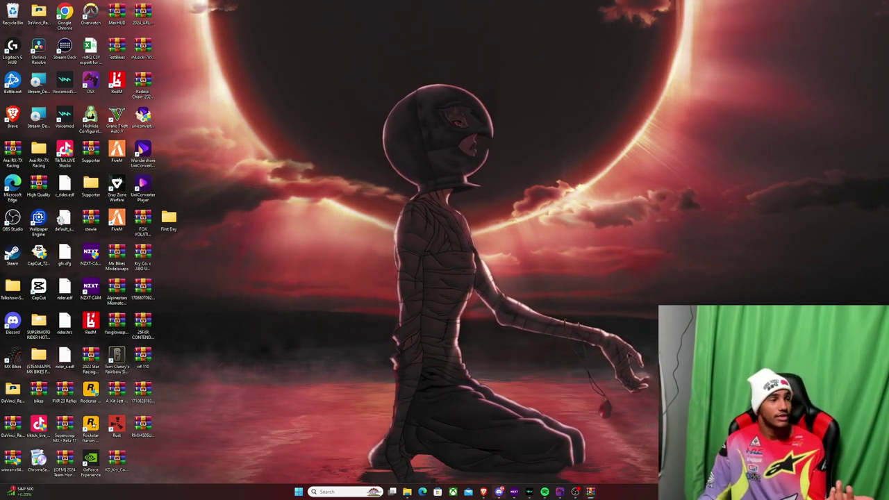
mouse_move(17, 490)
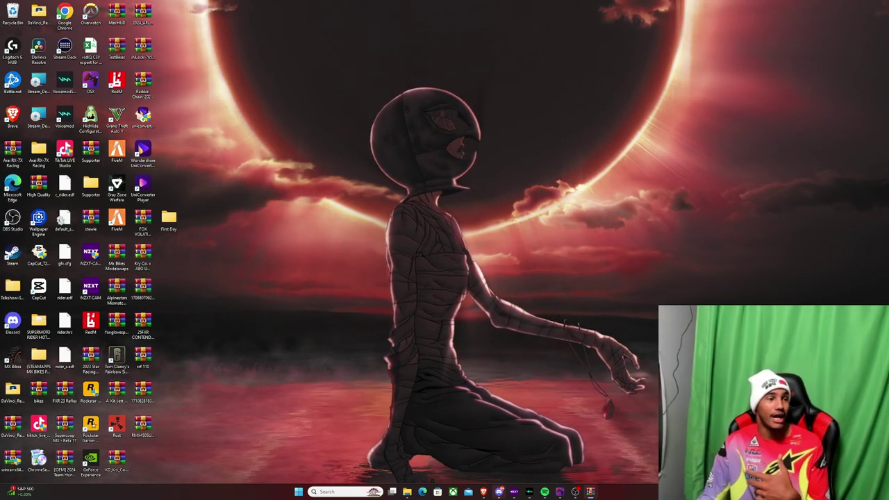
left_click(590, 492)
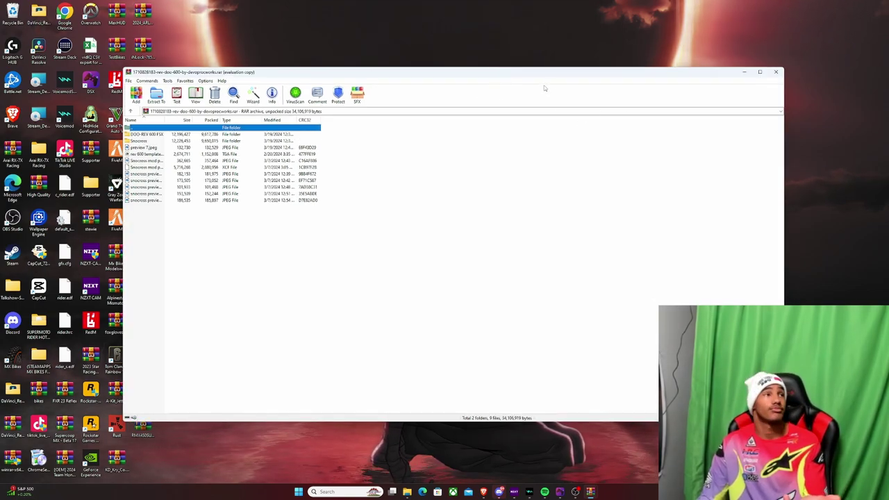
left_click(760, 72)
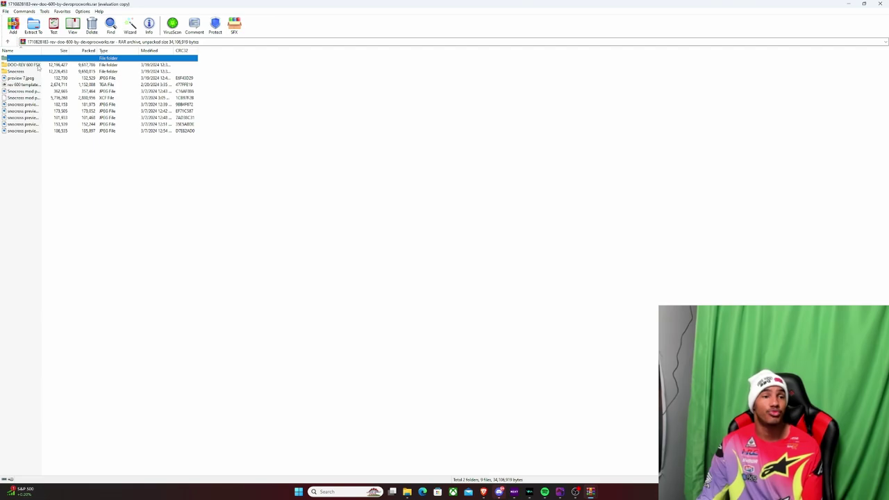
Step: Inspect the archive's DOO-REV 600 FSX and Snocross bike folders, returning to the archive root with Snocross selected
double_click(38, 65)
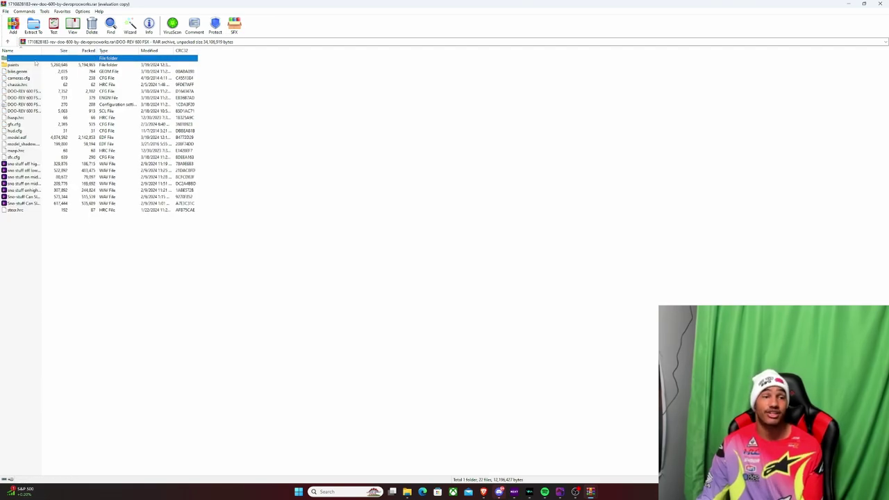
key("BackSpace")
left_click(32, 73)
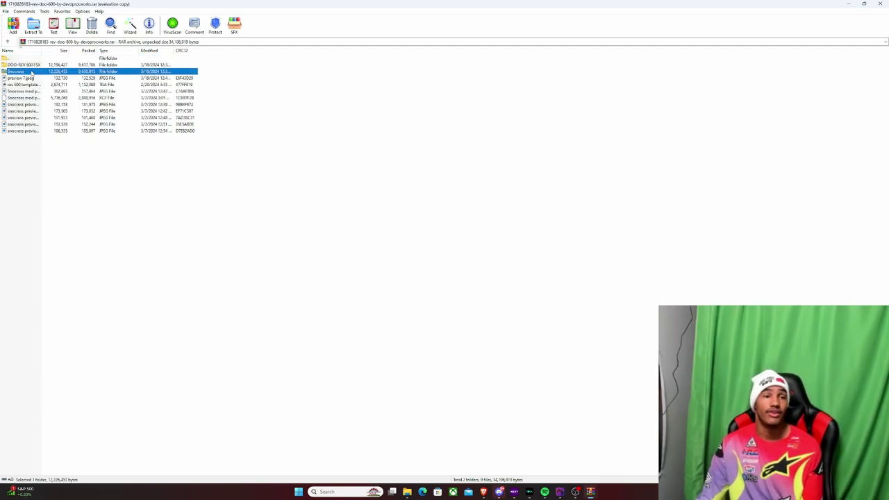
double_click(32, 73)
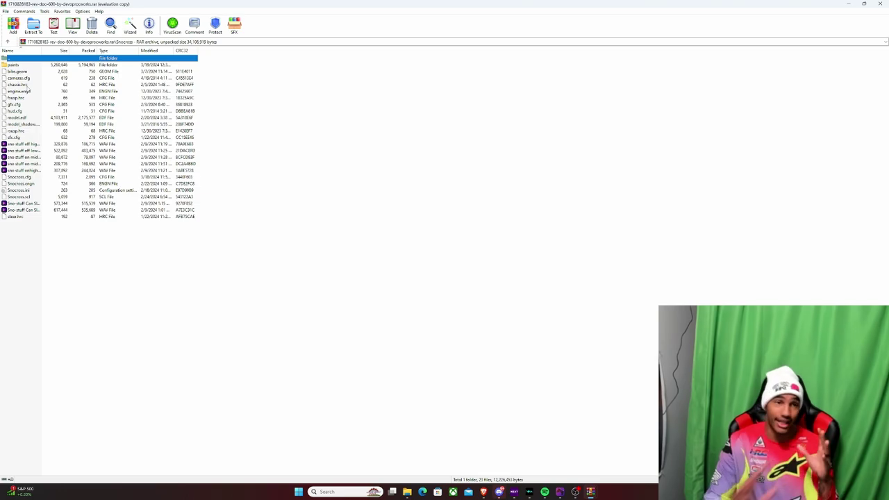
double_click(22, 58)
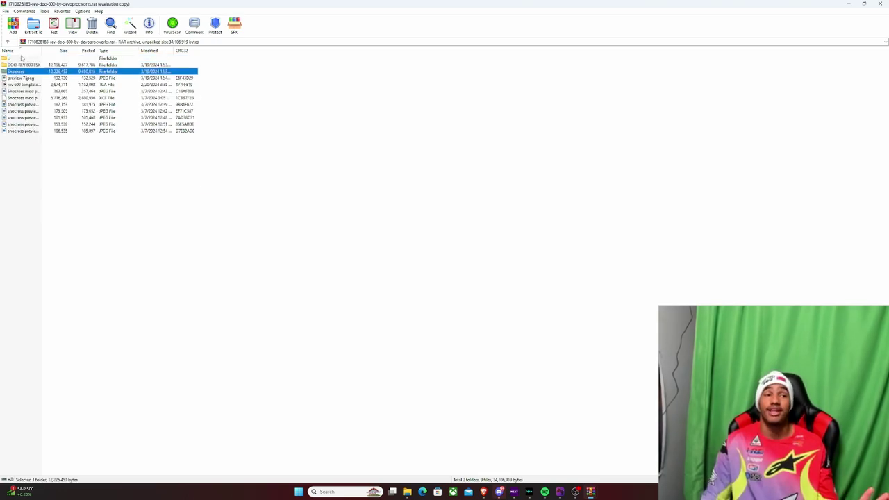
left_click(28, 78)
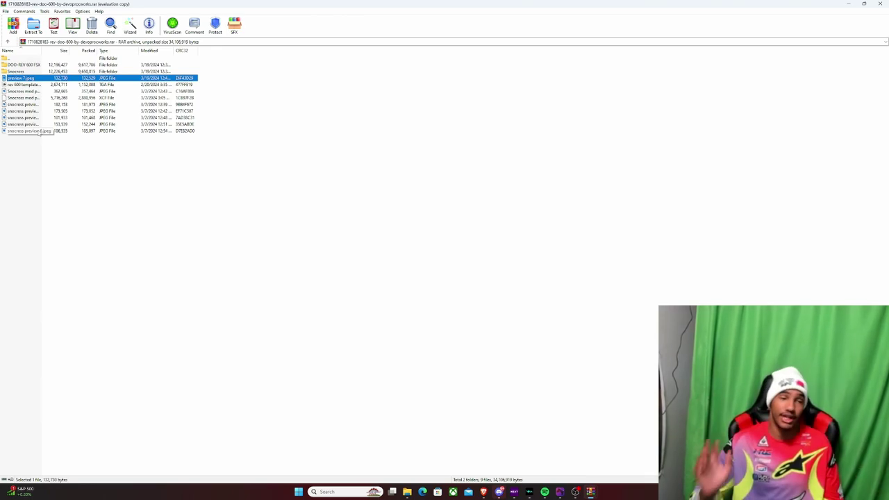
left_click(40, 73)
Step: Restore the archive window to its smaller size and bring up the MX Bikes mods folder in File Explorer beside it
left_click(407, 491)
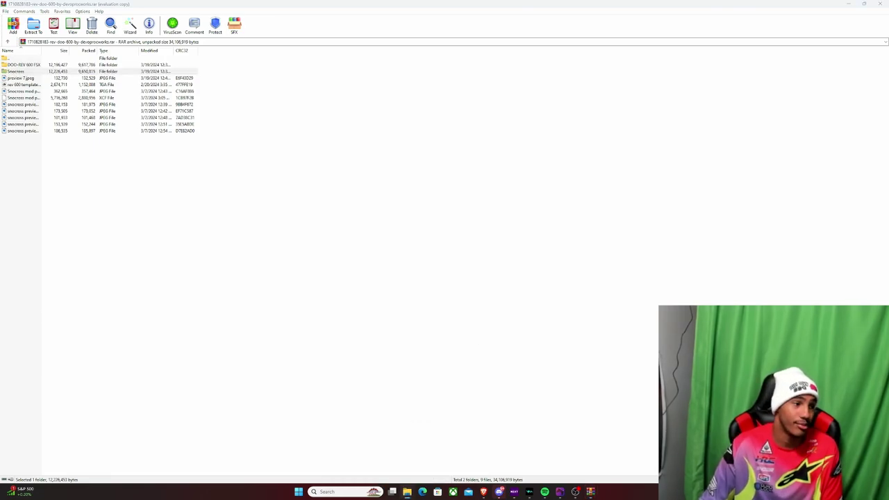
left_click_drag(333, 202, 435, 179)
left_click(864, 3)
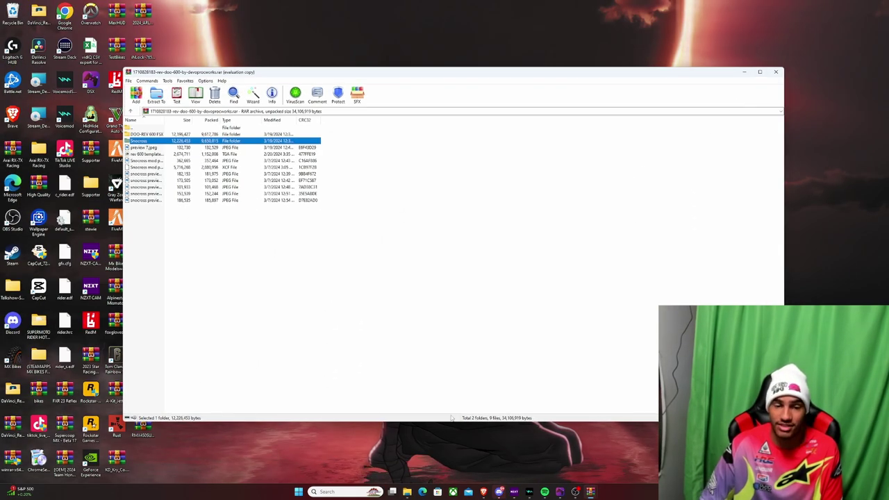
left_click(407, 492)
left_click(368, 455)
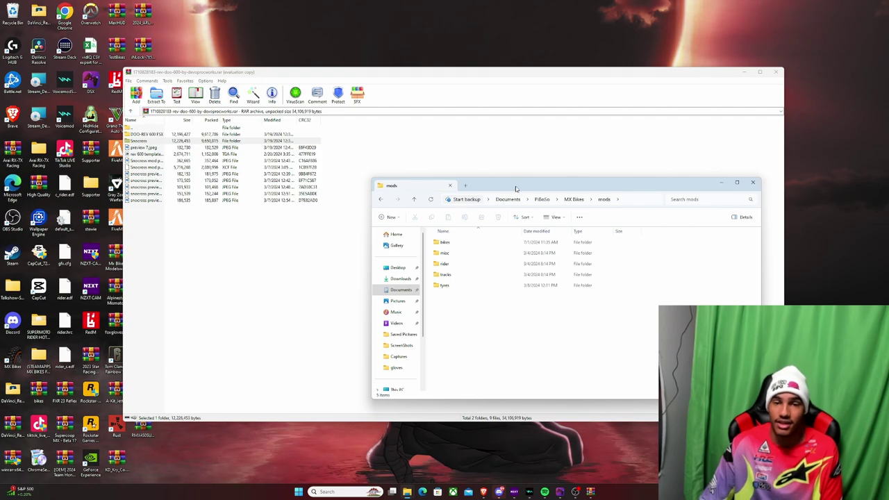
left_click_drag(516, 188, 595, 177)
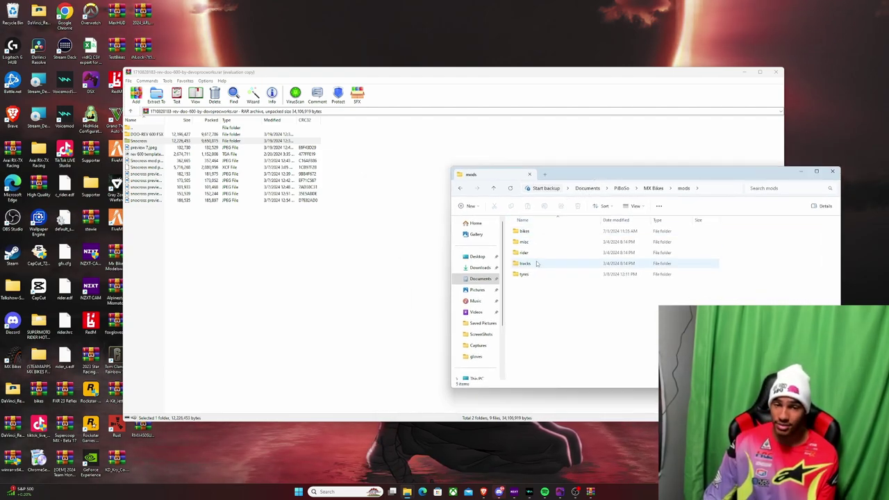
Step: Open the bikes folder inside mods and select its Snocross folder, keeping the archive's file list in view
double_click(529, 232)
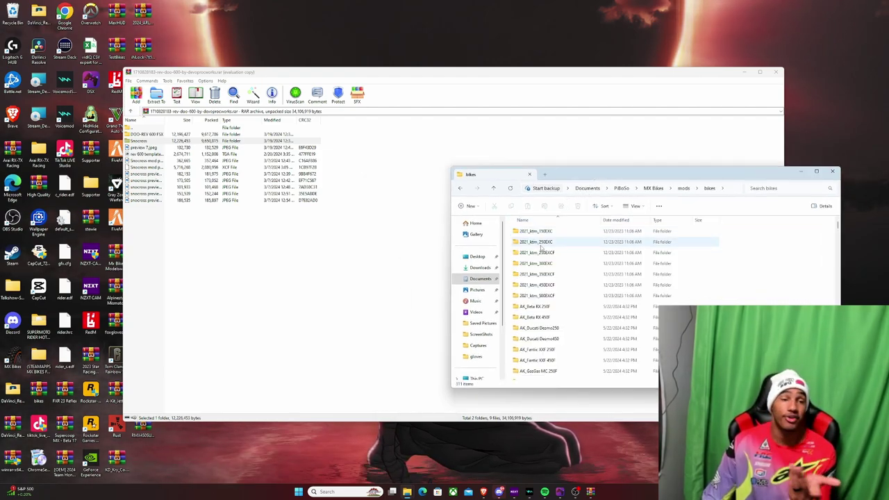
left_click_drag(830, 227, 762, 290)
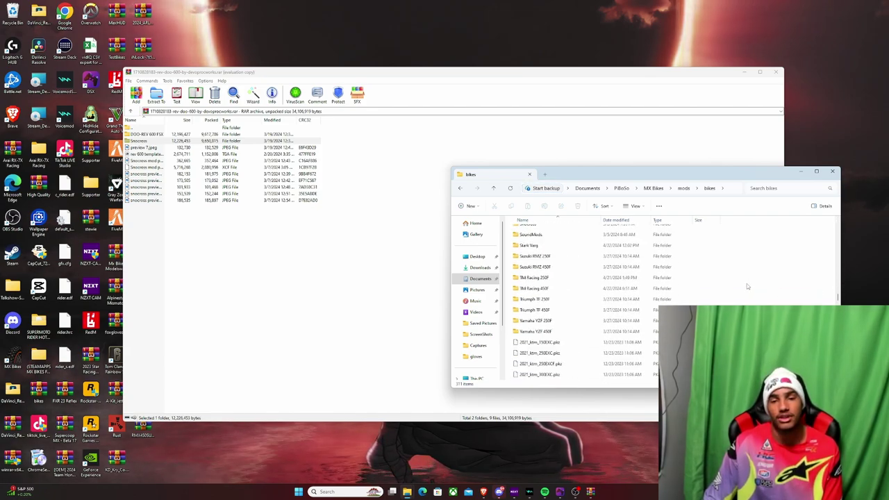
scroll(747, 284, "down", 2)
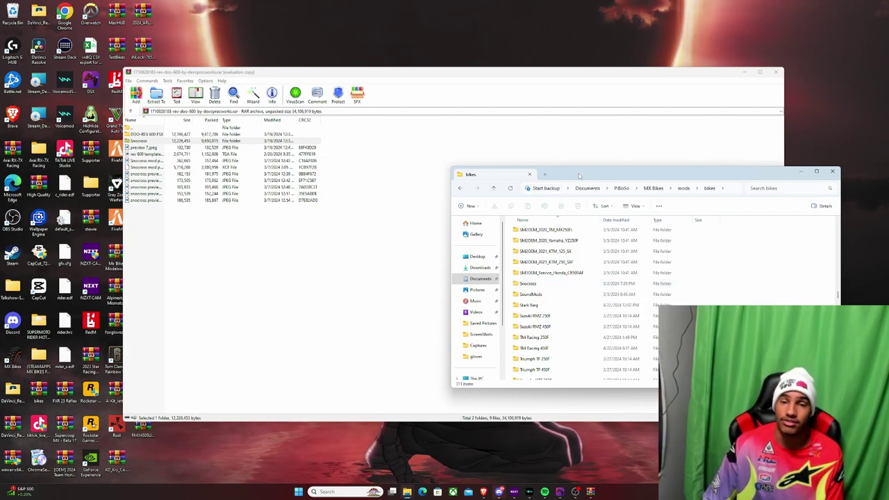
left_click_drag(579, 175, 548, 174)
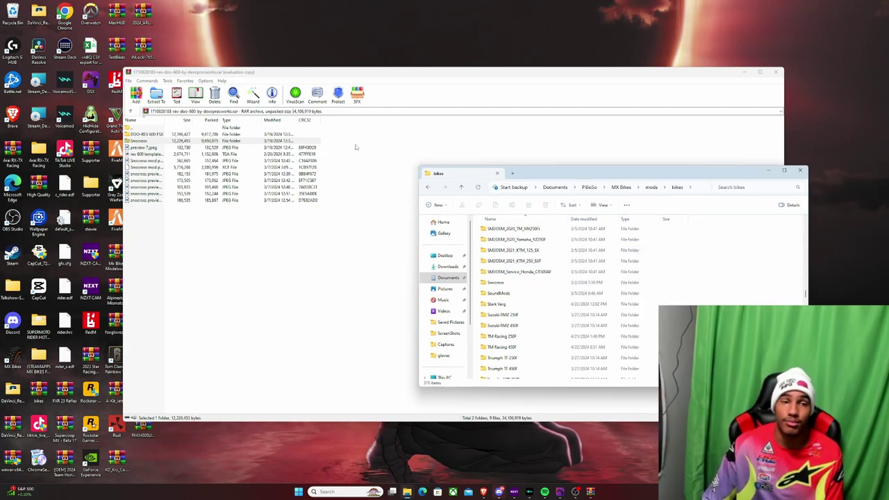
left_click(513, 285)
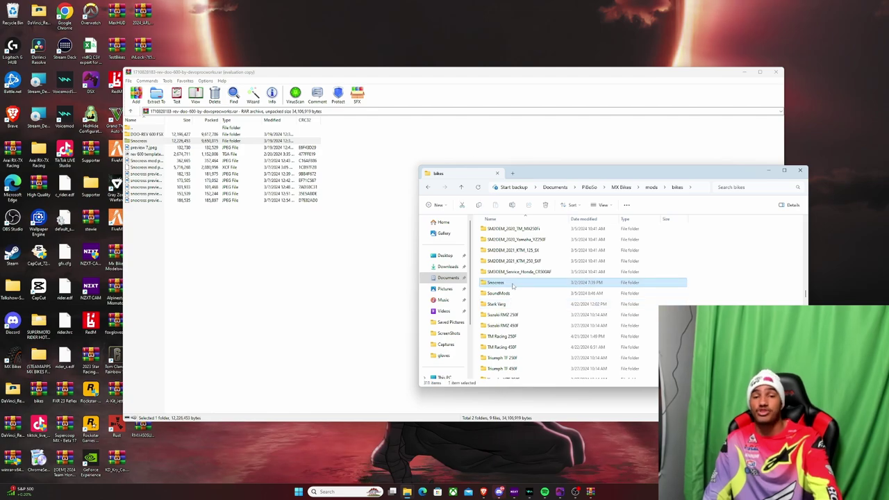
Step: Compare the contents of the archive's Snocross folder with the Snocross folder in mods\bikes, and return to the bikes folder
double_click(142, 141)
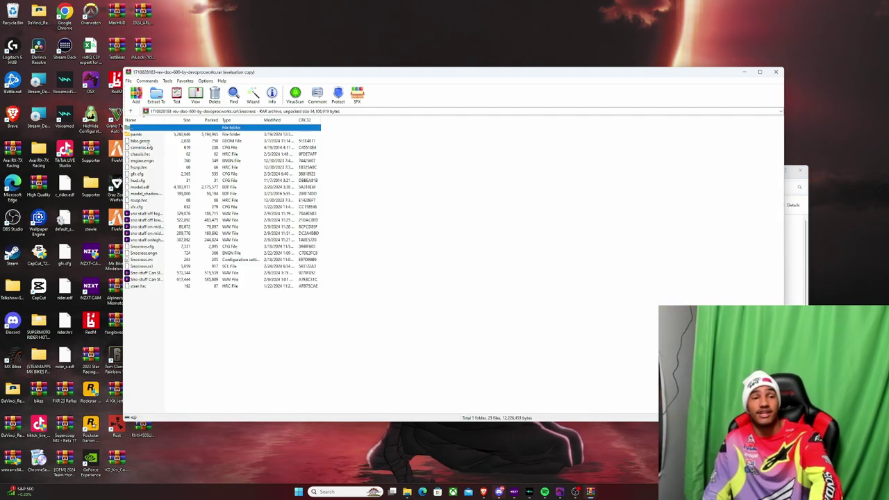
double_click(205, 129)
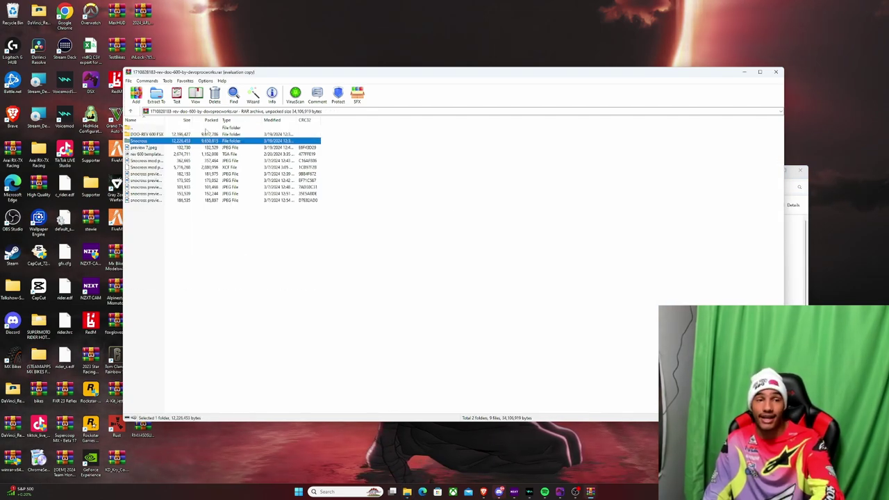
left_click(407, 492)
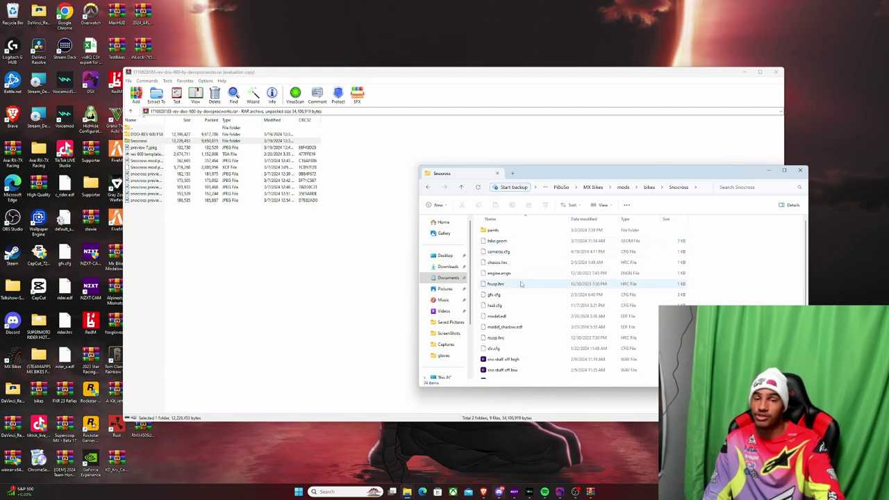
scroll(531, 306, "down", 2)
scroll(545, 327, "up", 2)
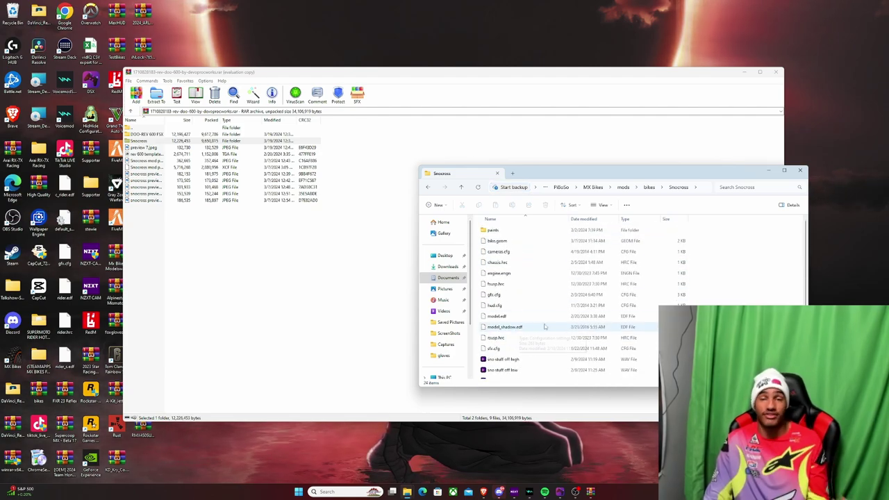
left_click(428, 187)
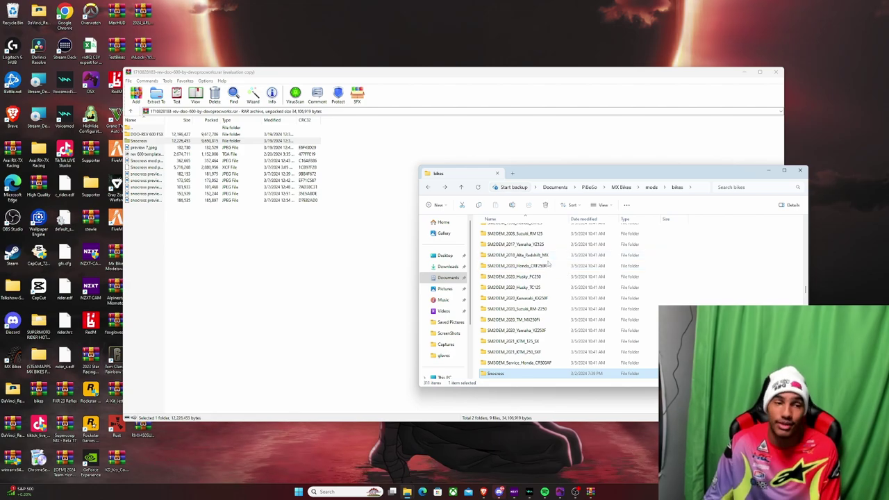
Step: Switch back to the Brave browser, return to the New Bikes list and open the 2024 CRF 110 V2 mod page
mouse_move(484, 492)
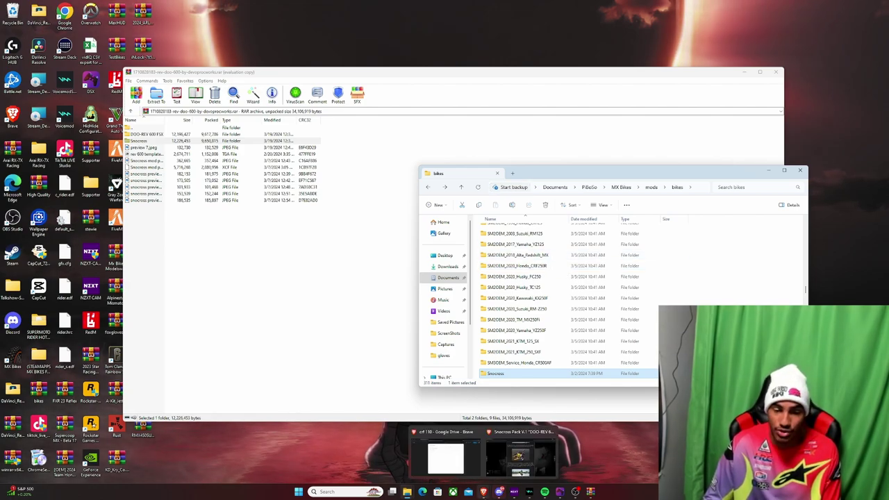
left_click(501, 461)
left_click(9, 21)
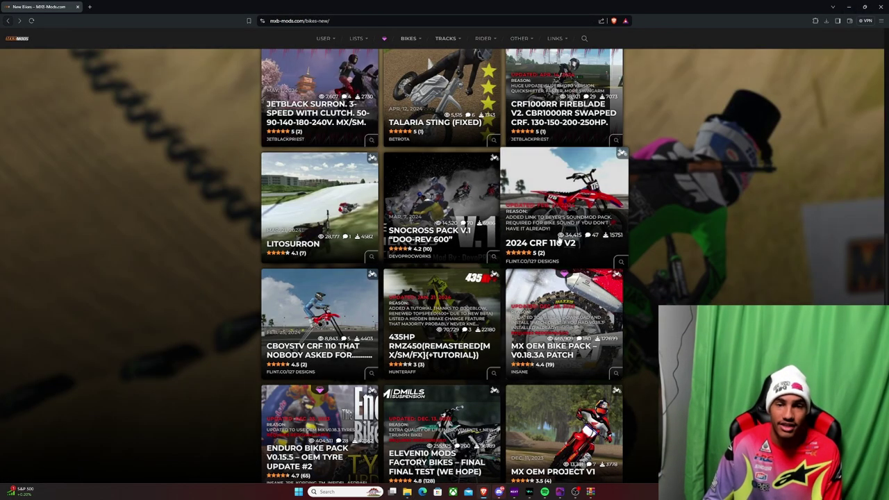
left_click(564, 209)
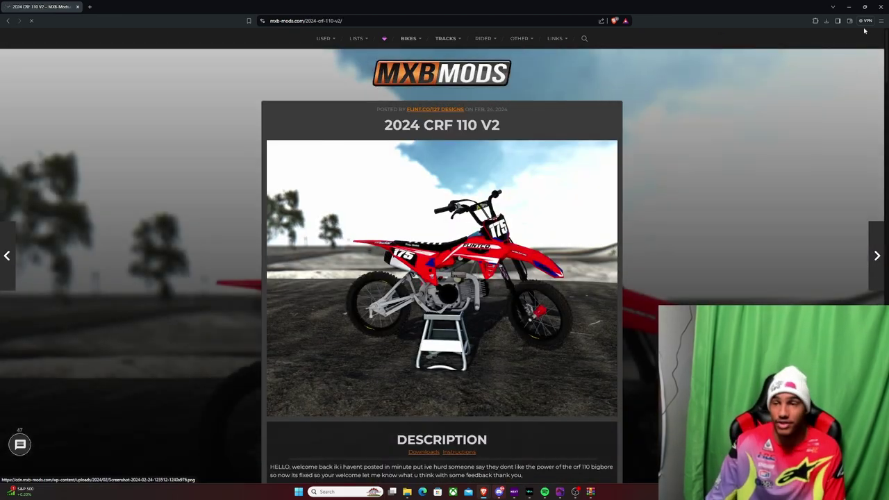
Step: Minimize the browser, reposition the bikes folder window on the desktop and close the Snocross pack archive
left_click(848, 10)
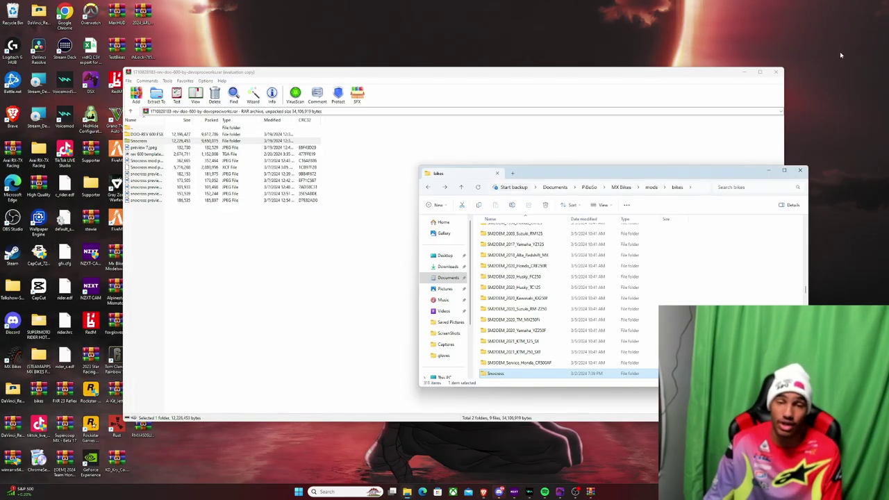
left_click_drag(557, 170, 530, 124)
left_click(775, 72)
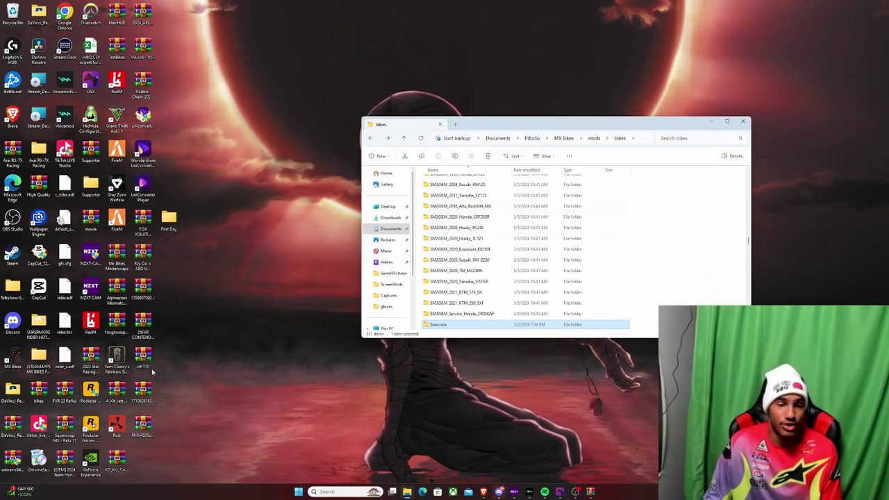
Step: Open the crf 110 archive from the desktop, dismiss the WinRAR purchase notice and maximize the archive window
double_click(142, 361)
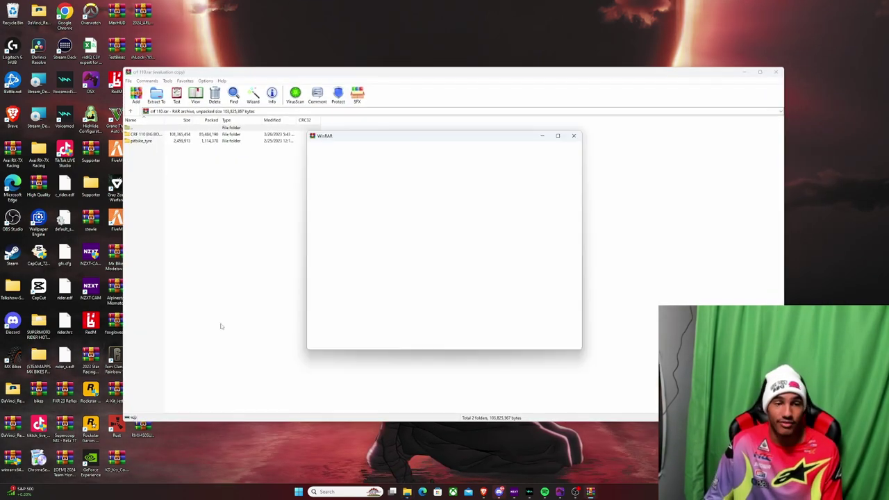
left_click(574, 136)
left_click_drag(405, 73, 435, 71)
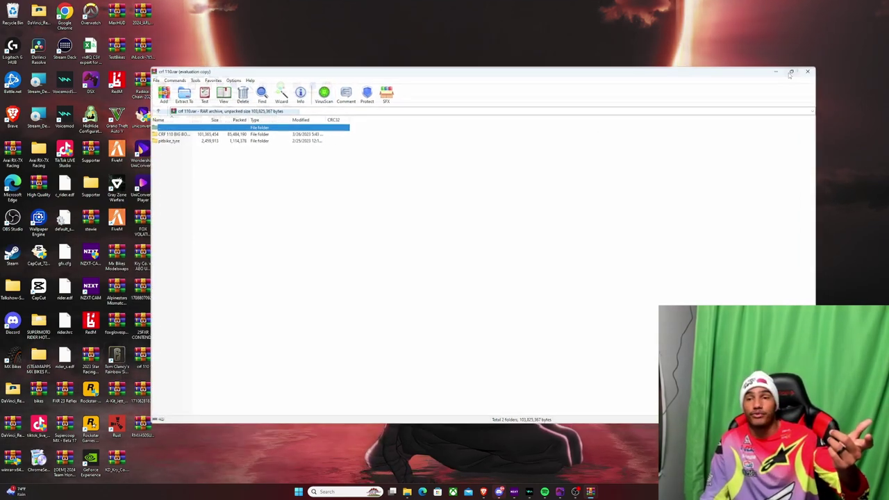
left_click(790, 72)
Step: Examine the contents of the CRF 110 BIG BORE MODDED and pitbike_tyre folders in the archive, returning to its root
left_click(42, 67)
double_click(42, 67)
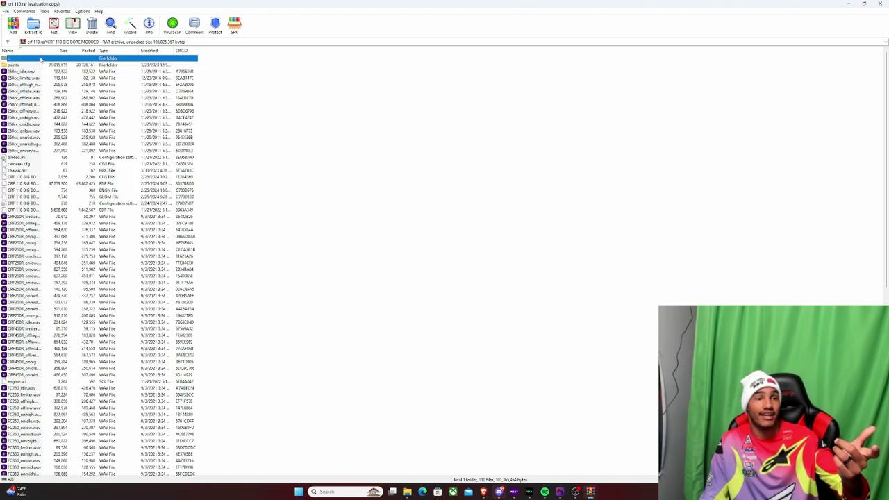
key("BackSpace")
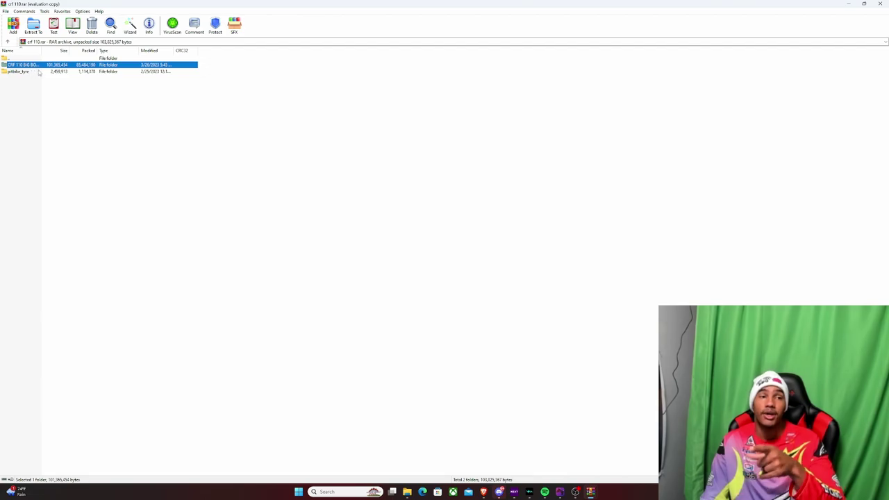
double_click(42, 71)
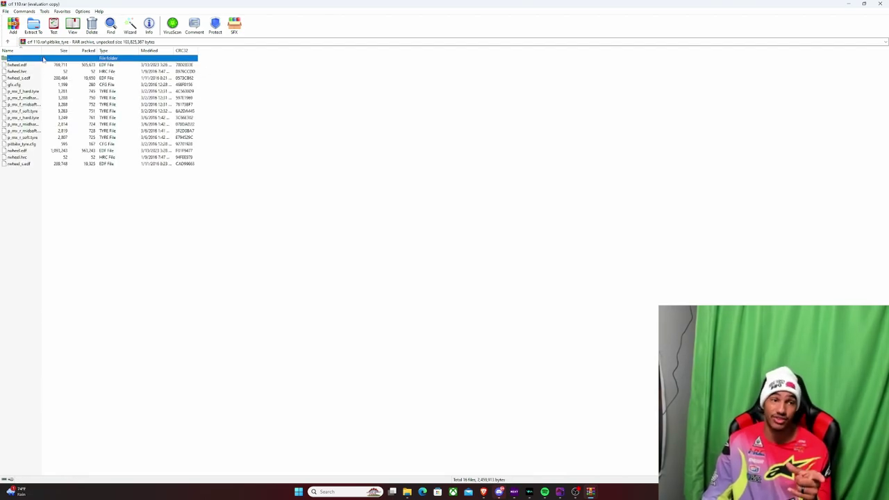
key("BackSpace")
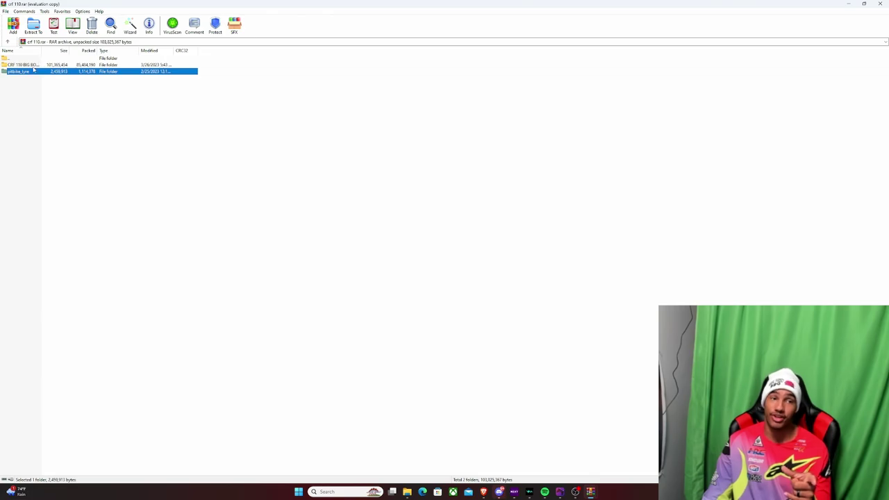
left_click(32, 65)
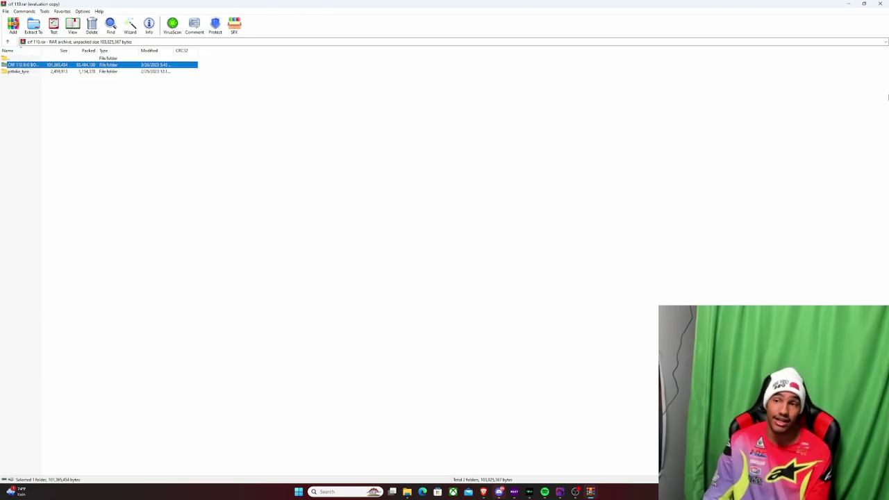
Step: Arrange the archive beside the bikes folder window and extract the CRF 110 BIG BORE MODDED folder into mods\bikes
left_click(864, 4)
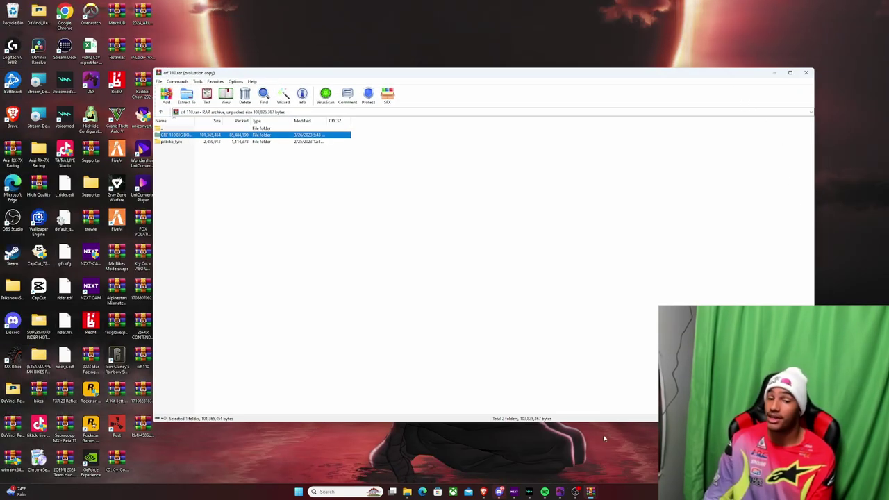
mouse_move(409, 491)
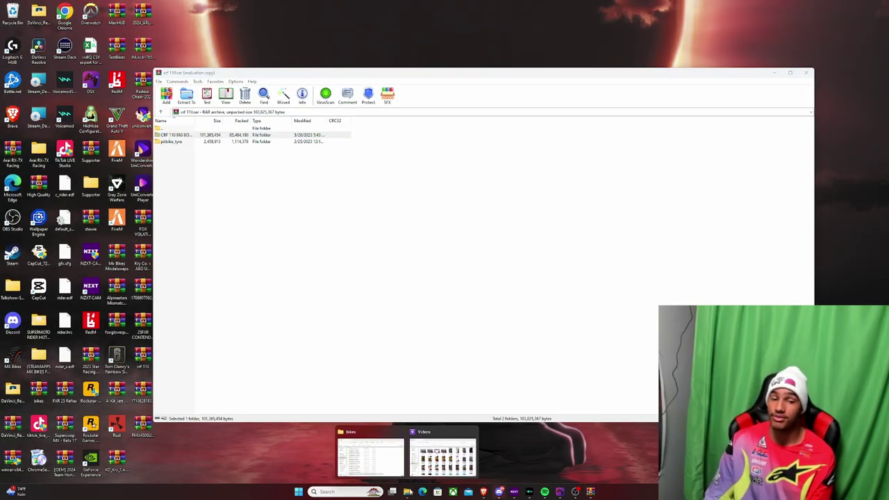
left_click(370, 455)
left_click_drag(582, 124, 756, 204)
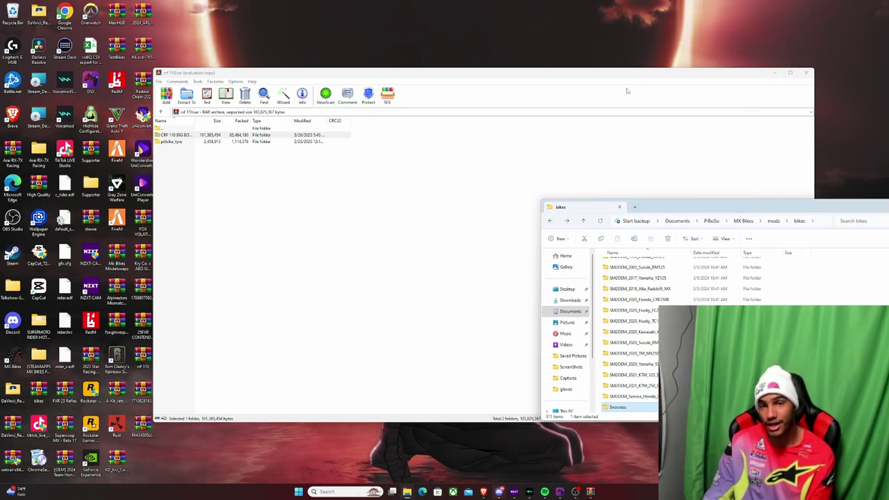
left_click_drag(594, 74, 464, 76)
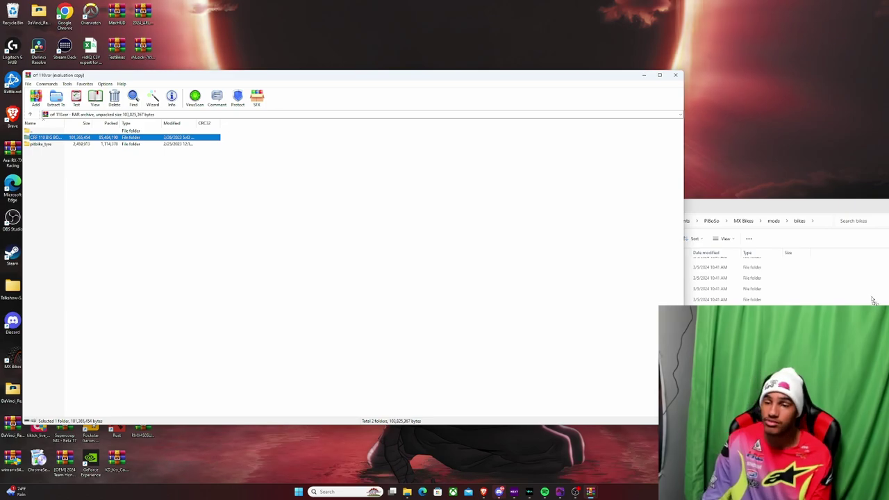
left_click_drag(45, 138, 790, 232)
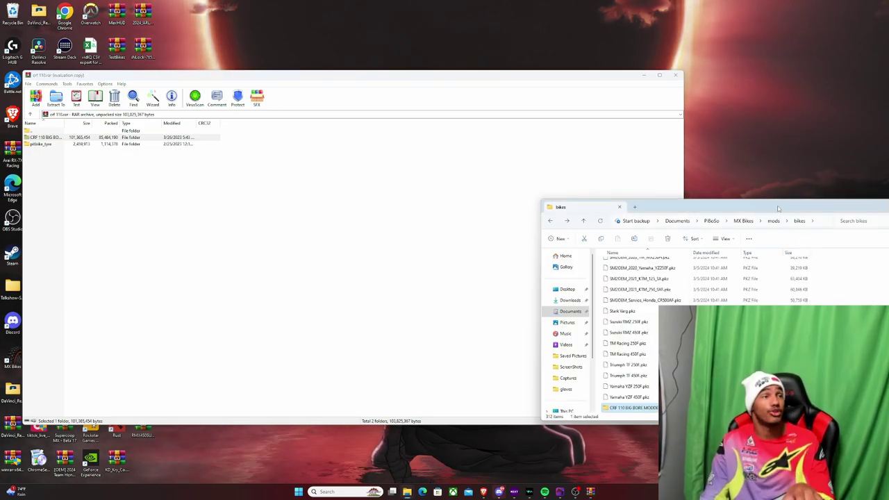
Step: Reposition the bikes folder window over the archive, go back to mods and open the tyres folder
left_click_drag(777, 209, 478, 151)
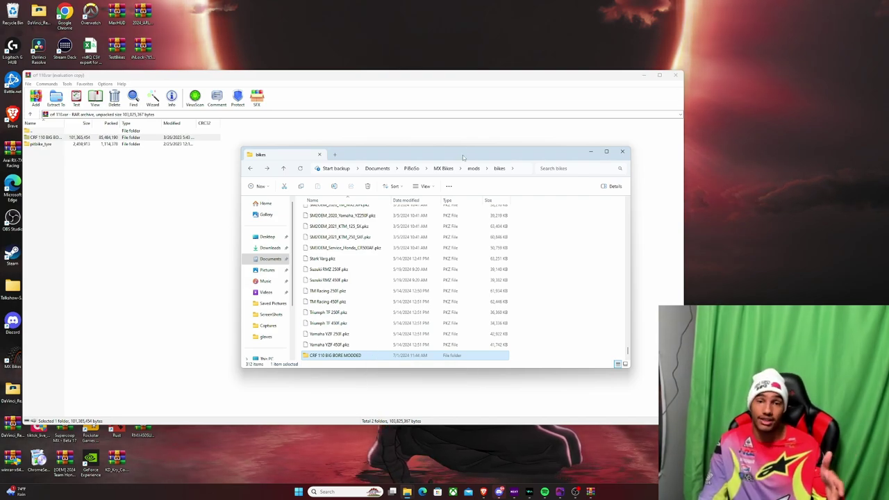
left_click_drag(463, 155, 574, 161)
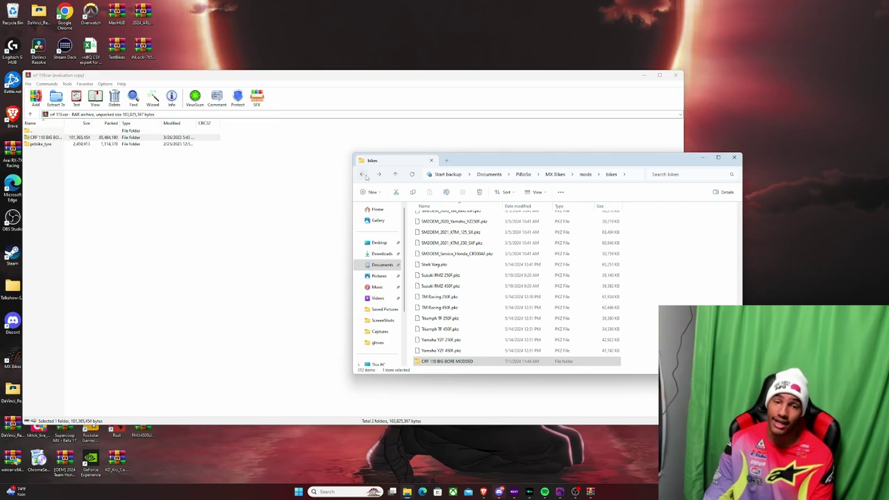
left_click(362, 175)
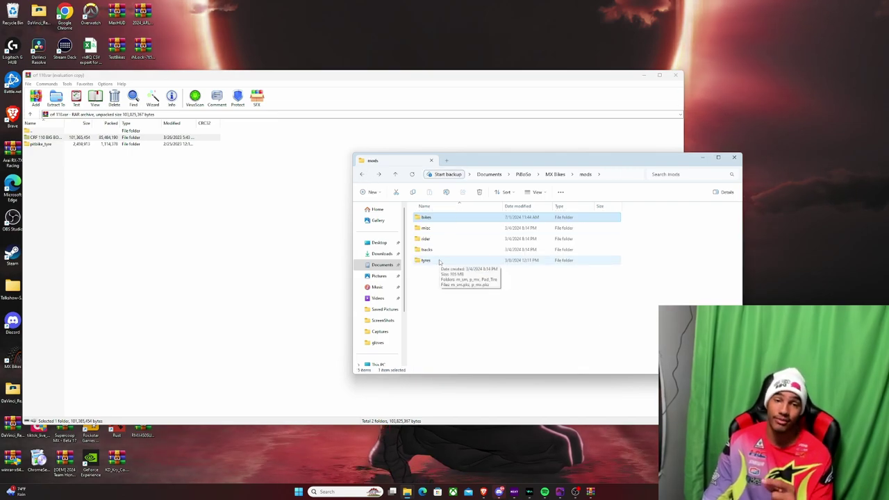
double_click(439, 261)
Step: Extract the pitbike_tyre folder from the crf 110 archive into mods\tyres
left_click(71, 145)
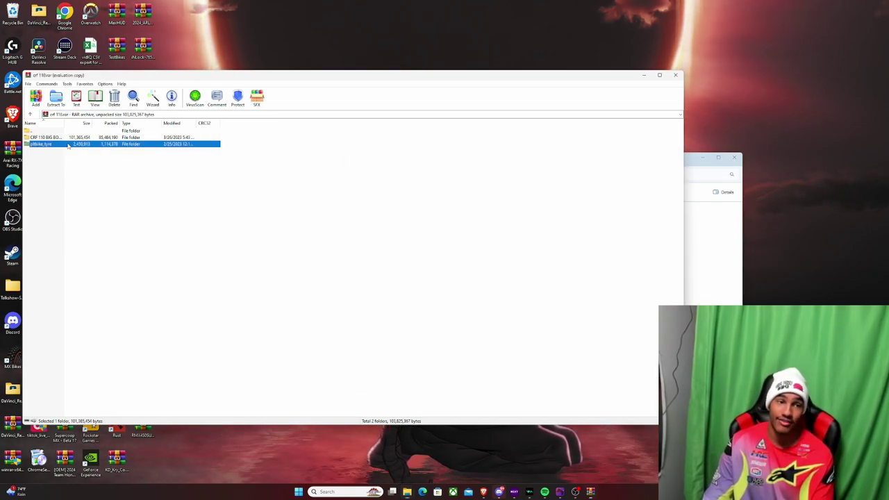
left_click(707, 241)
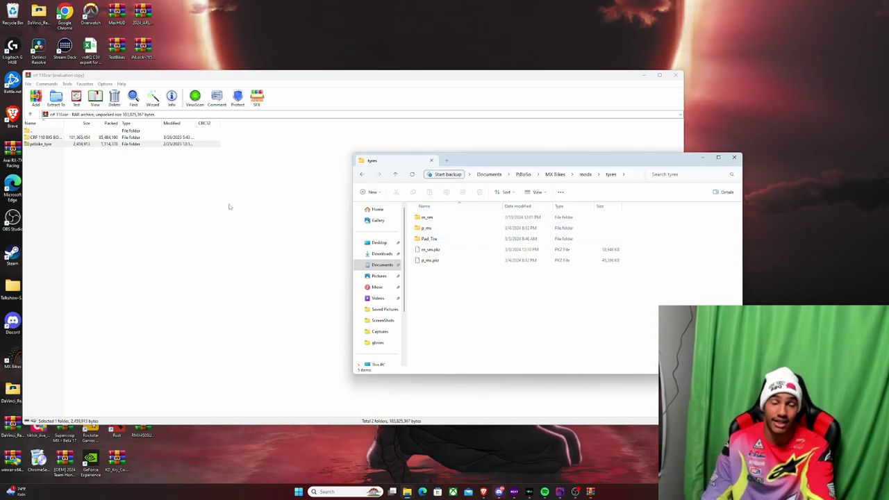
left_click(67, 145)
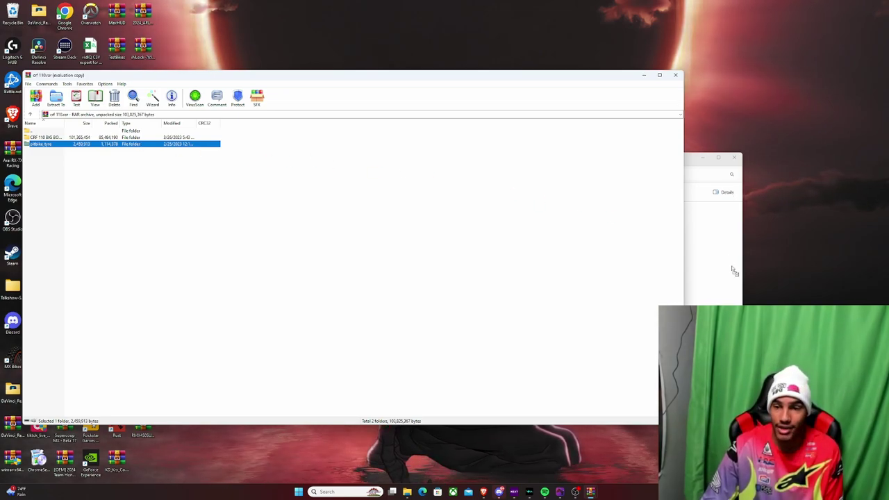
left_click_drag(735, 271, 729, 273)
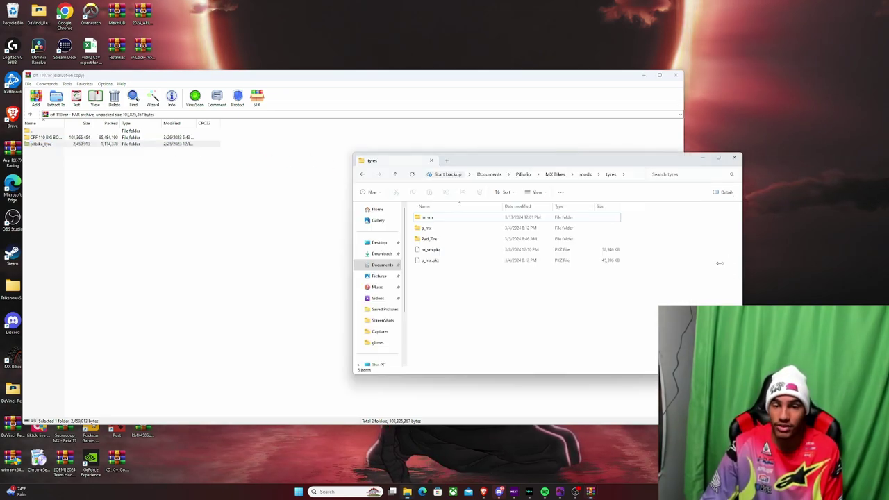
Step: Check the files inside the extracted pitbike_tyre folder, return to tyres, and clear the folder and archive windows from the desktop
double_click(475, 274)
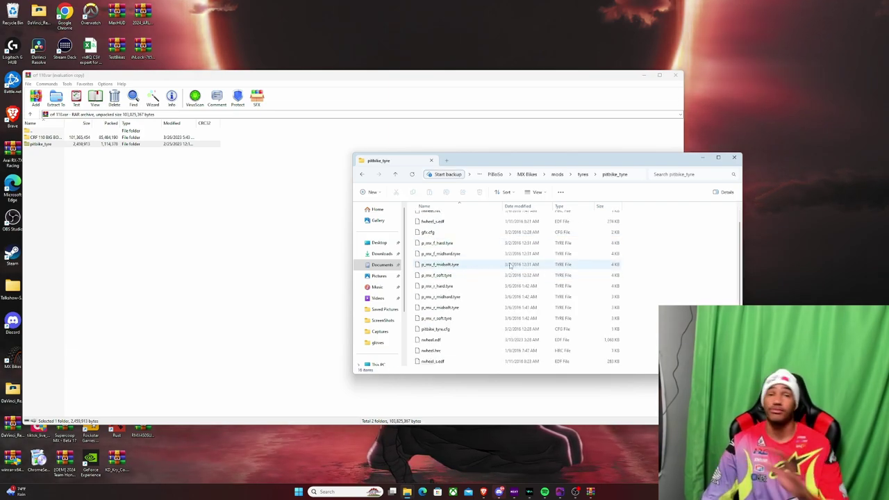
scroll(507, 250, "up", 1)
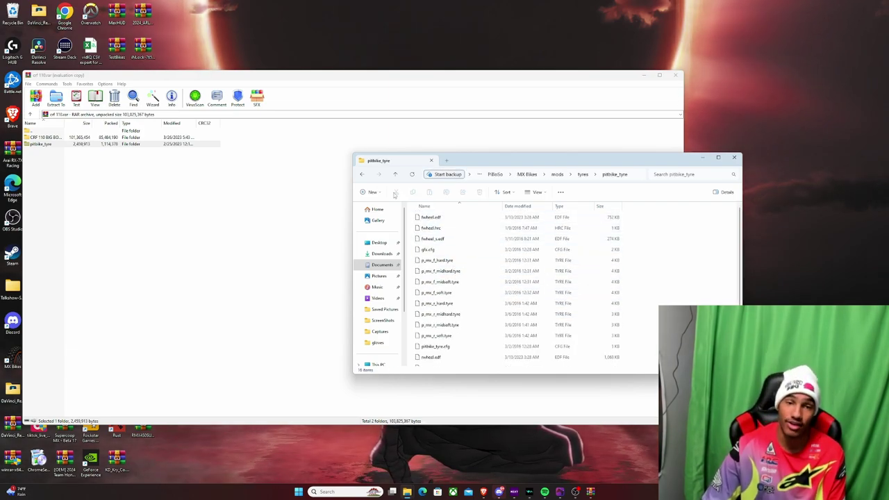
left_click(362, 175)
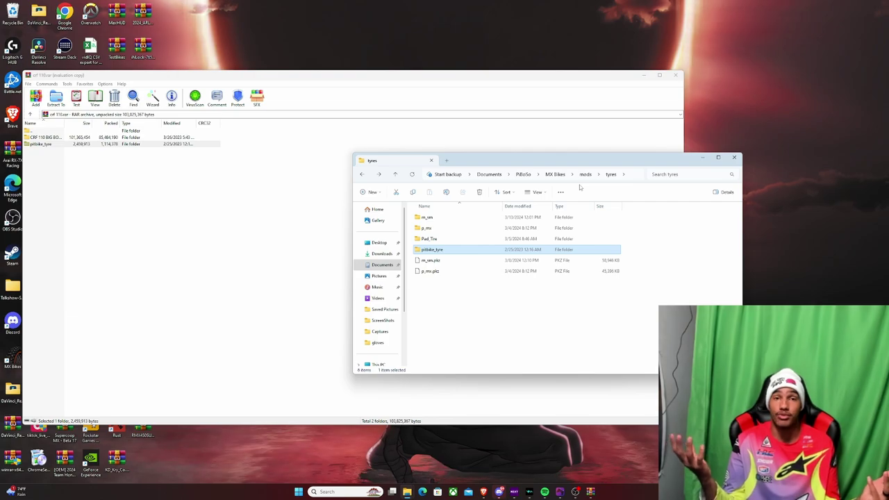
left_click(734, 157)
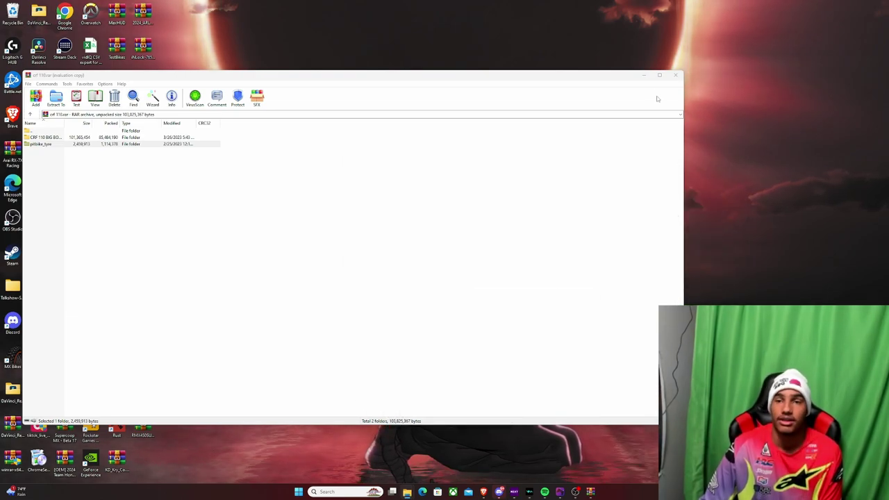
left_click(675, 75)
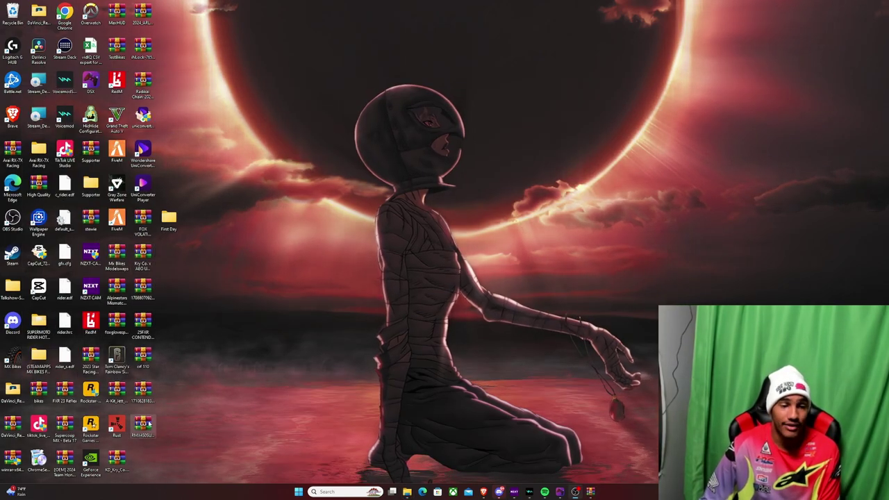
Step: Open the RMX450SUPA archive from the desktop, dismiss the WinRAR notice and open its RMX450SUPA(Remastered) folder
double_click(143, 426)
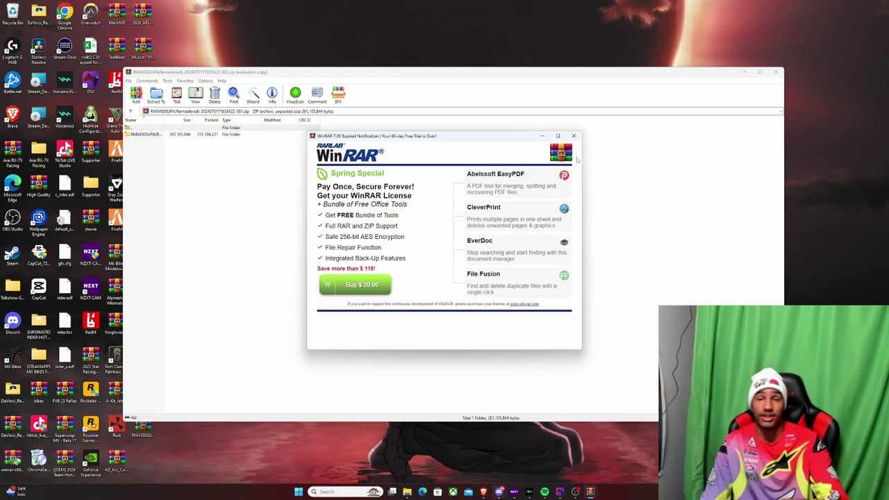
left_click(575, 136)
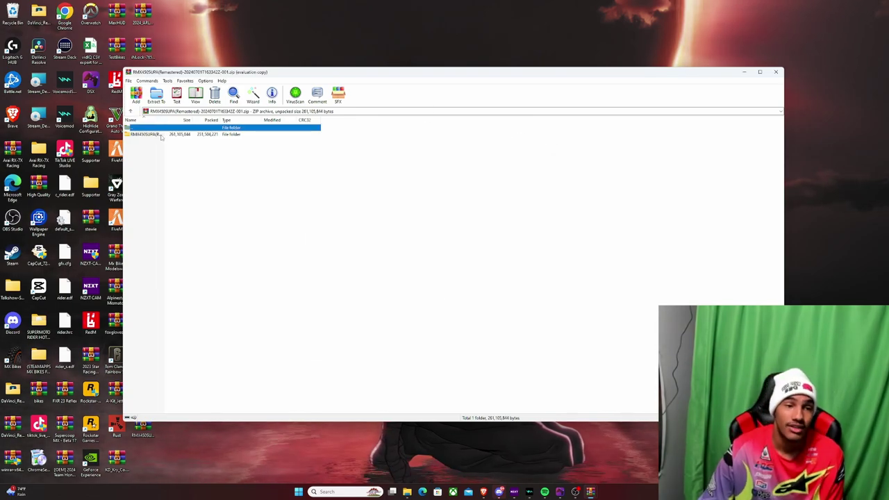
left_click_drag(155, 134, 182, 137)
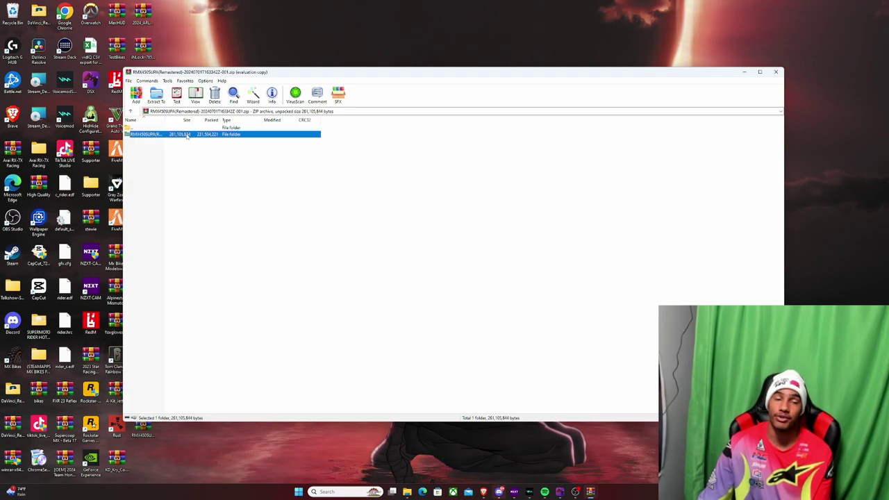
double_click(184, 138)
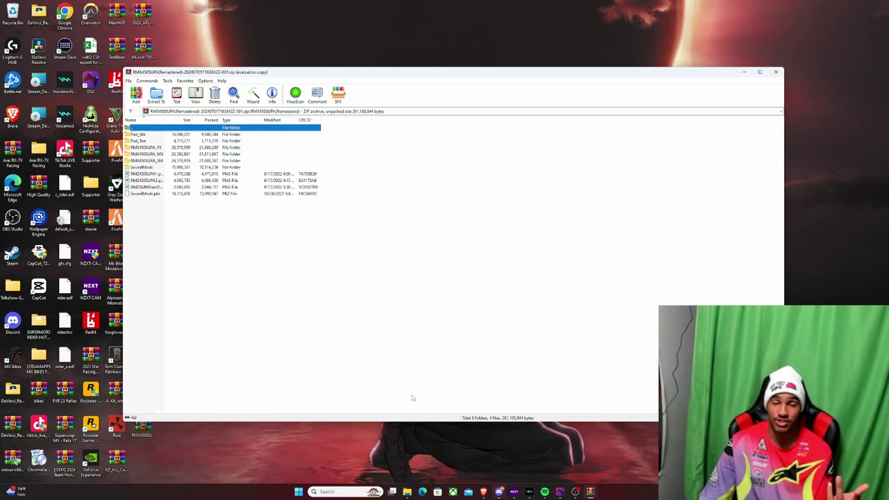
Step: Bring back the tyres folder window, switch to mods\bikes, and locate the RMX450SUPA folders, selecting RMX450SUPA_SM
left_click(407, 491)
left_click(396, 445)
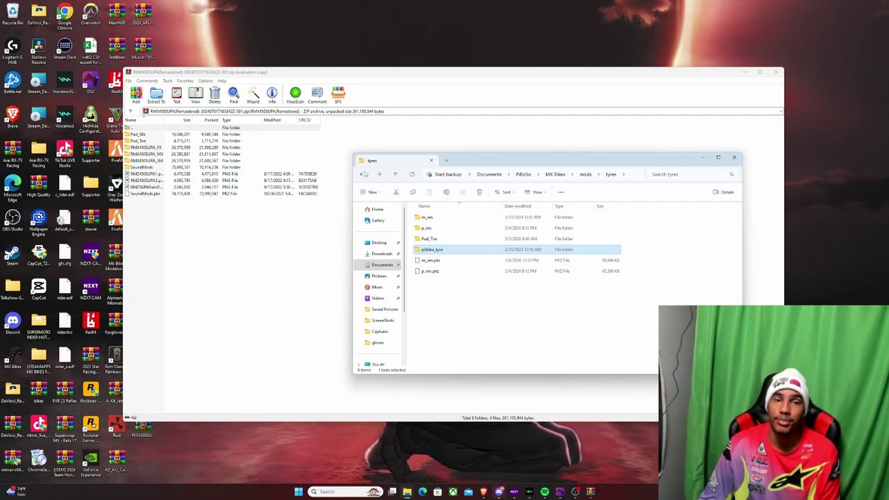
left_click(362, 175)
double_click(451, 217)
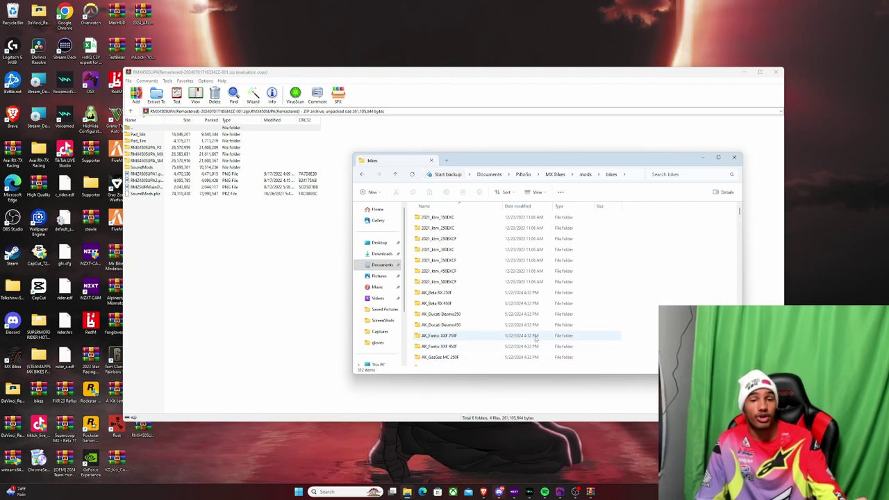
scroll(535, 336, "down", 5)
scroll(541, 334, "down", 10)
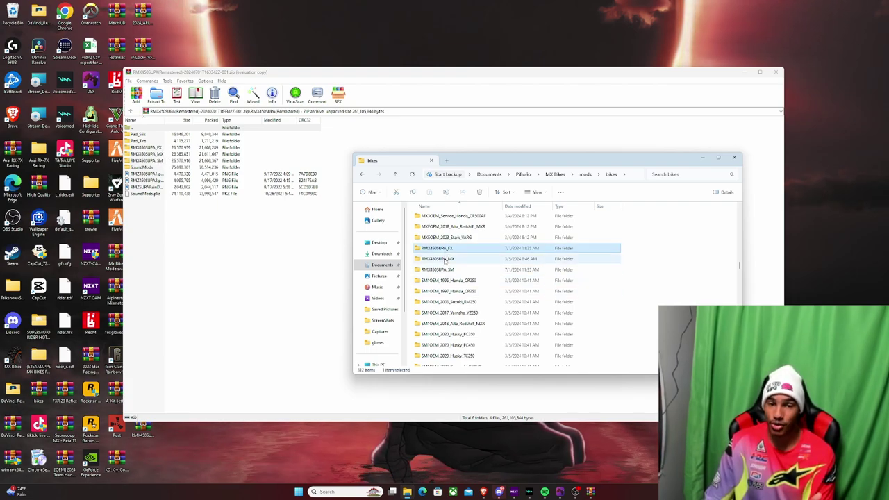
left_click(445, 269)
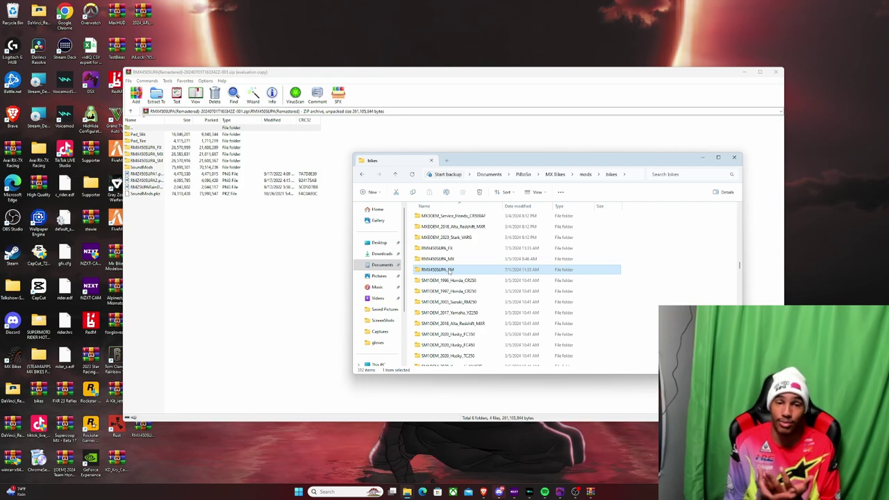
Step: Examine the contents of the archive's RMX450SUPA_FX folder, go back up one level and close the archive
left_click(146, 142)
double_click(148, 148)
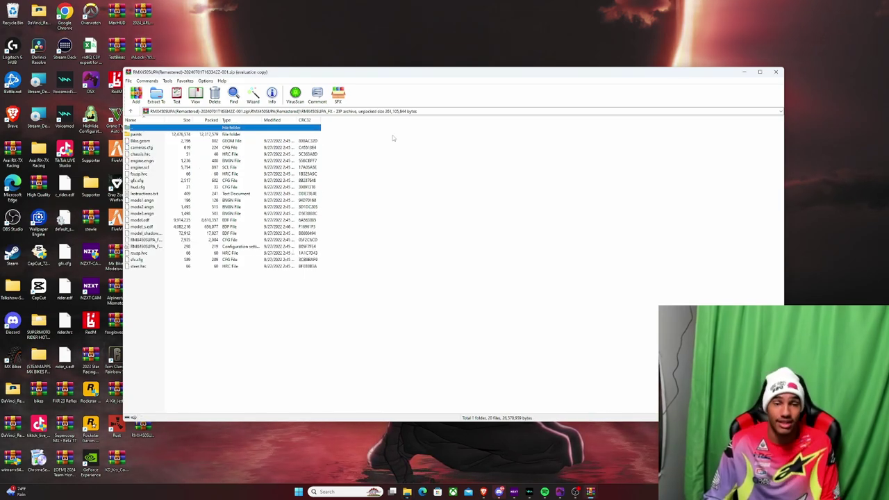
double_click(139, 128)
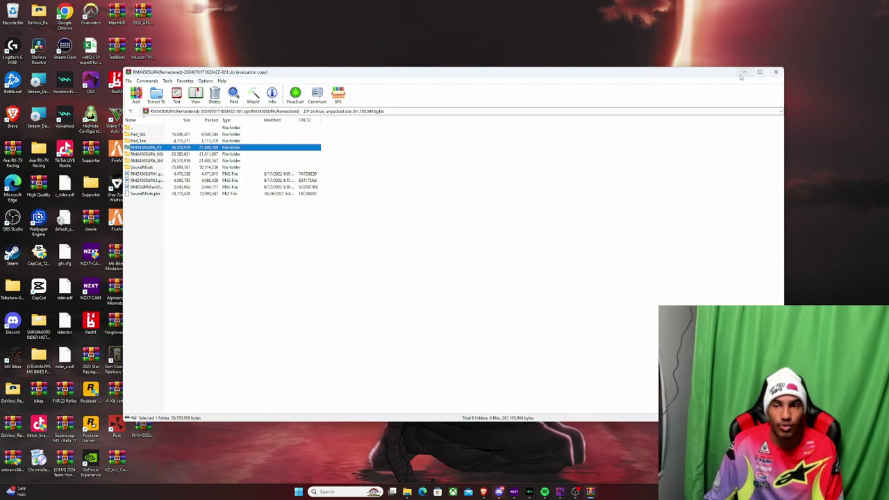
left_click(774, 71)
mouse_move(530, 494)
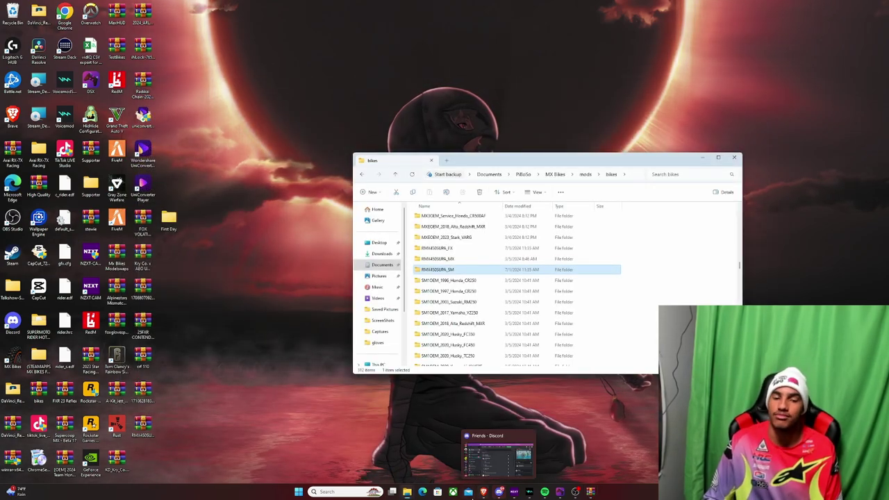
Step: Switch to Steam and launch MX Bikes from the game library
key("super")
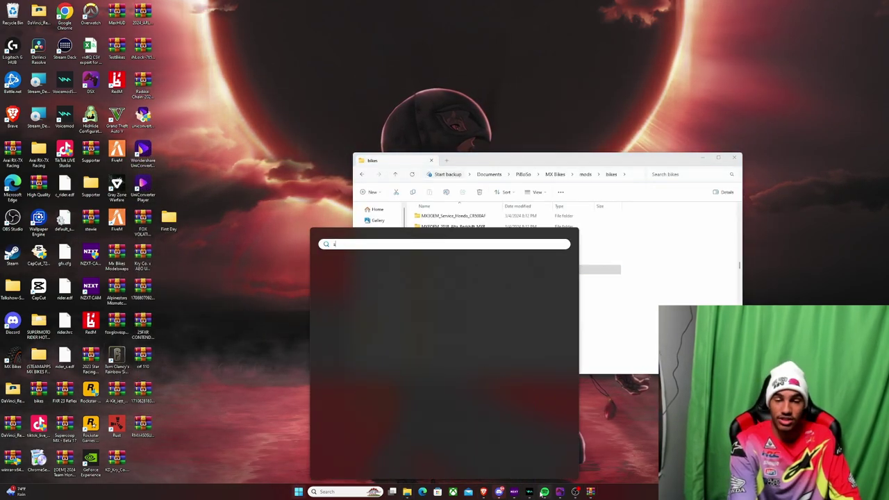
type("st")
key("Return")
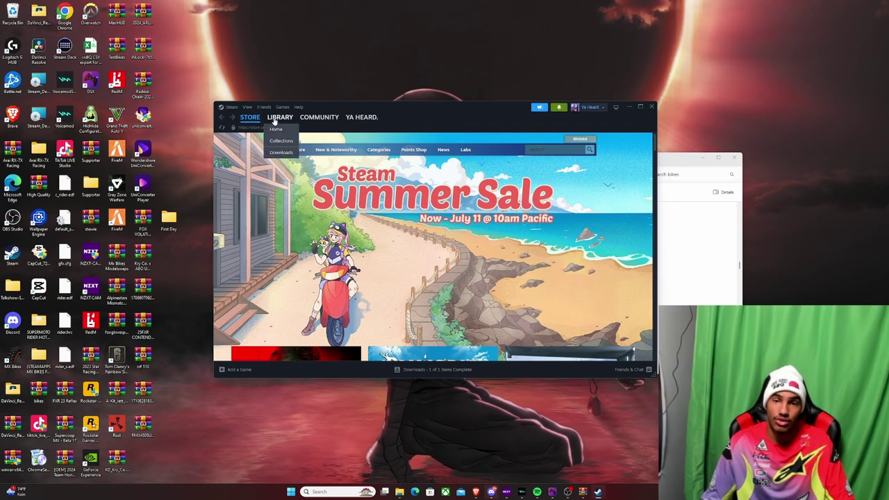
left_click(280, 117)
left_click(240, 267)
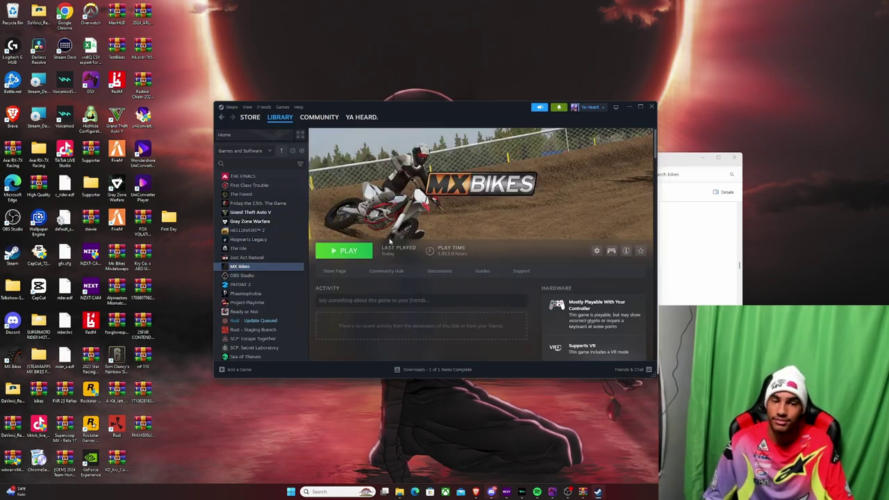
left_click(344, 251)
left_click(453, 302)
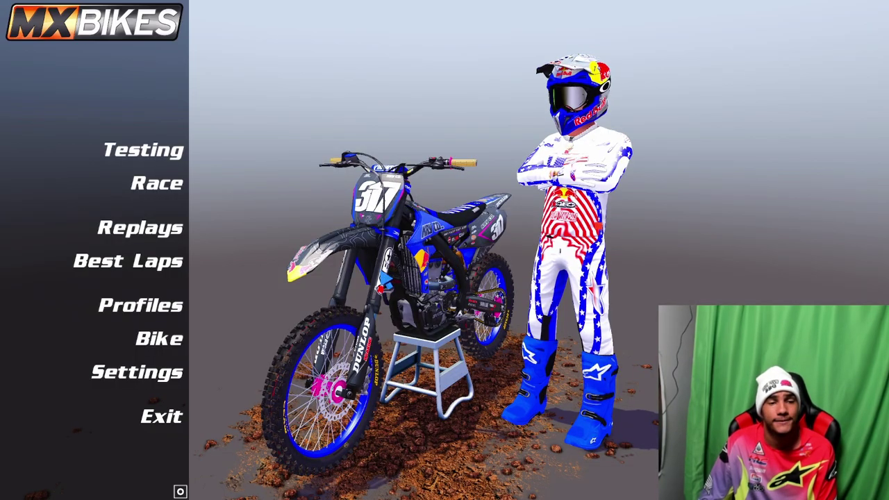
Step: Open the bike selection and set the category to AutomaticPOWA
left_click(186, 344)
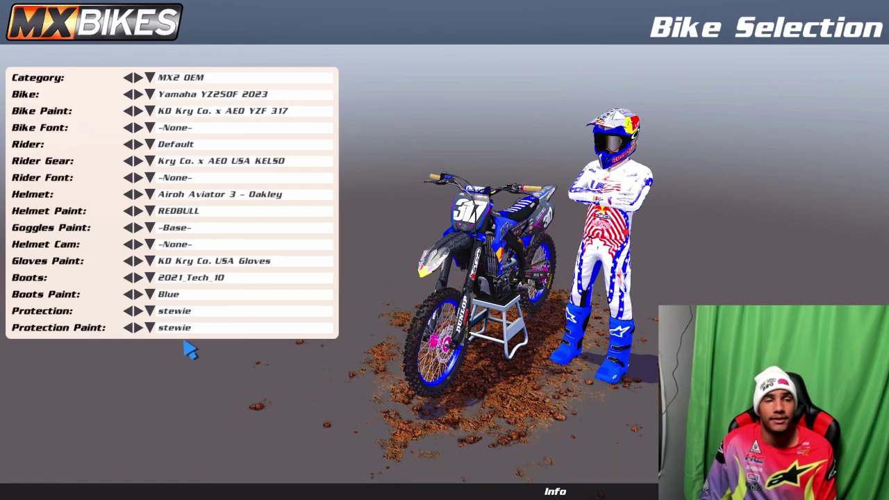
left_click(186, 79)
scroll(208, 111, "up", 2)
scroll(236, 124, "up", 3)
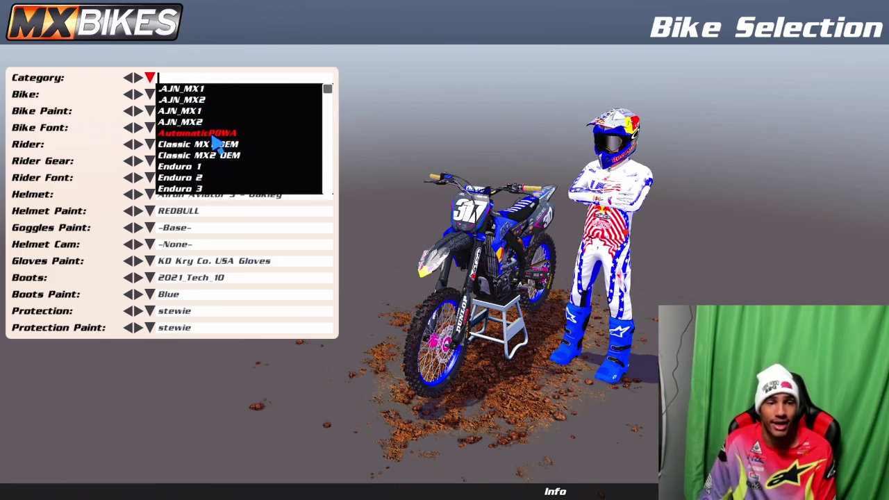
scroll(217, 143, "down", 4)
scroll(218, 140, "up", 4)
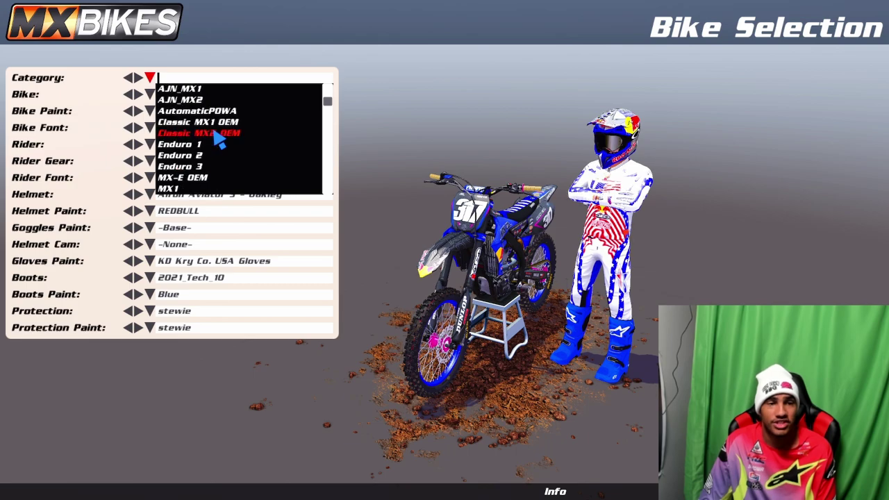
scroll(216, 140, "up", 2)
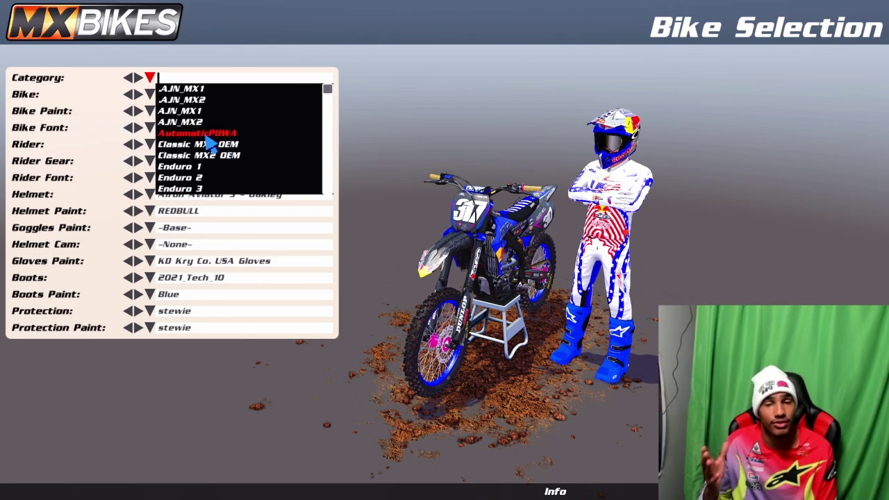
left_click(207, 136)
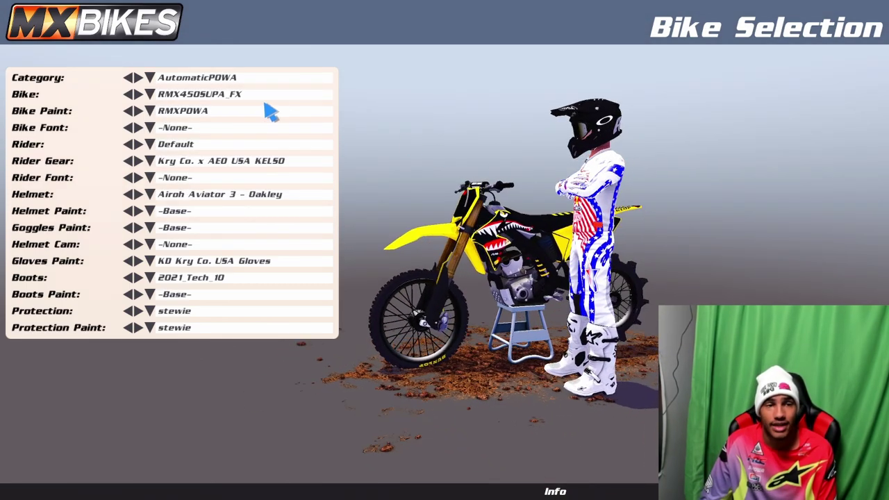
Step: Choose RMX450SUPA_MX as the bike within the AutomaticPOWA category
left_click(258, 99)
left_click(312, 99)
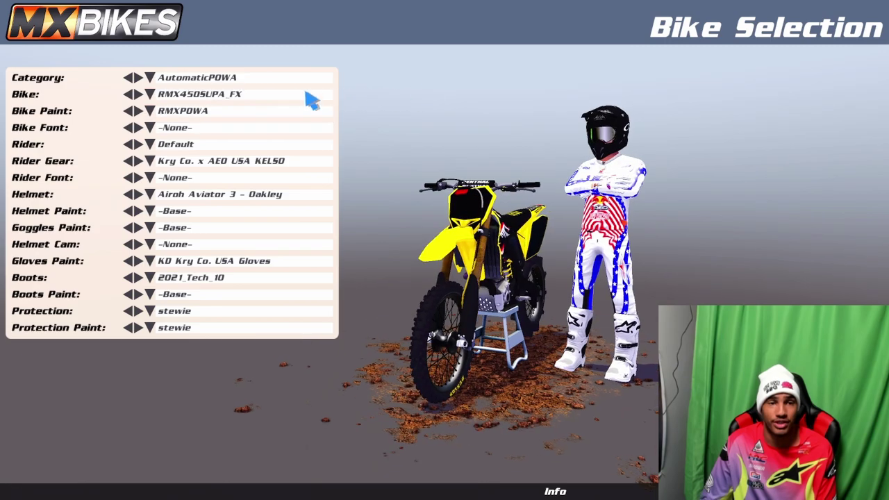
left_click(311, 99)
left_click(243, 122)
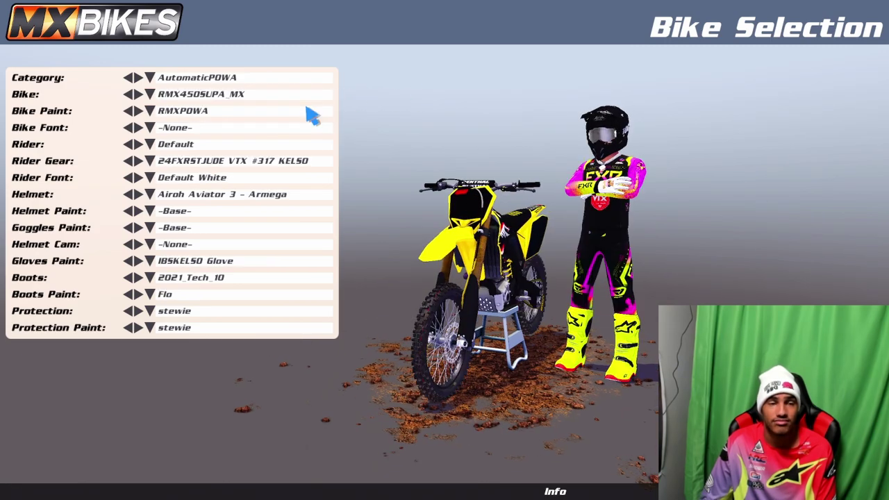
left_click(236, 97)
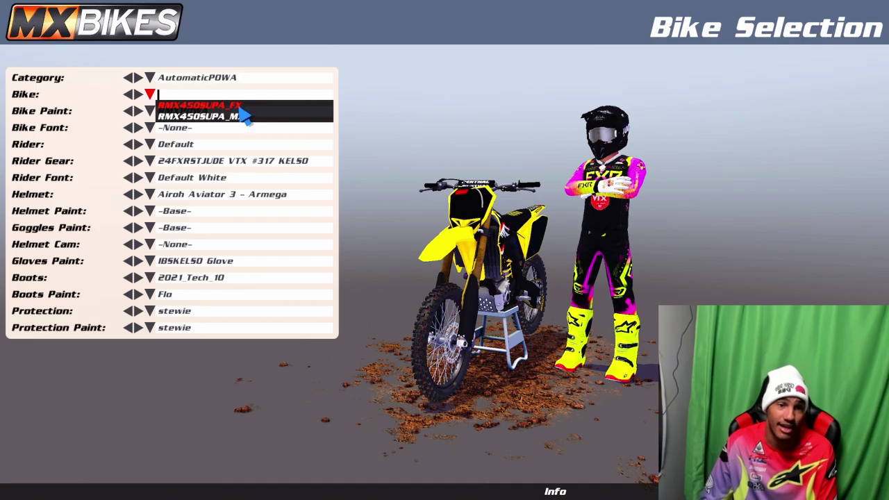
left_click(237, 118)
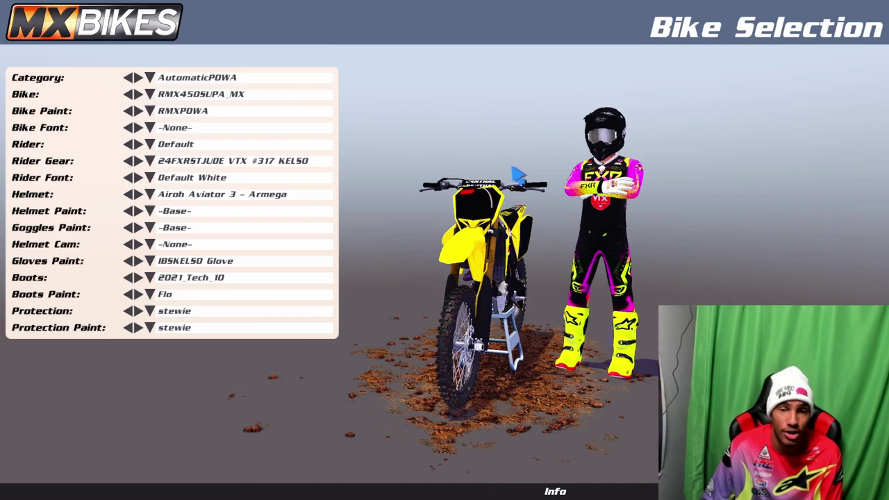
Step: Leave the bike selection and open the list of tracks for a Testing session
key("Escape")
left_click(103, 162)
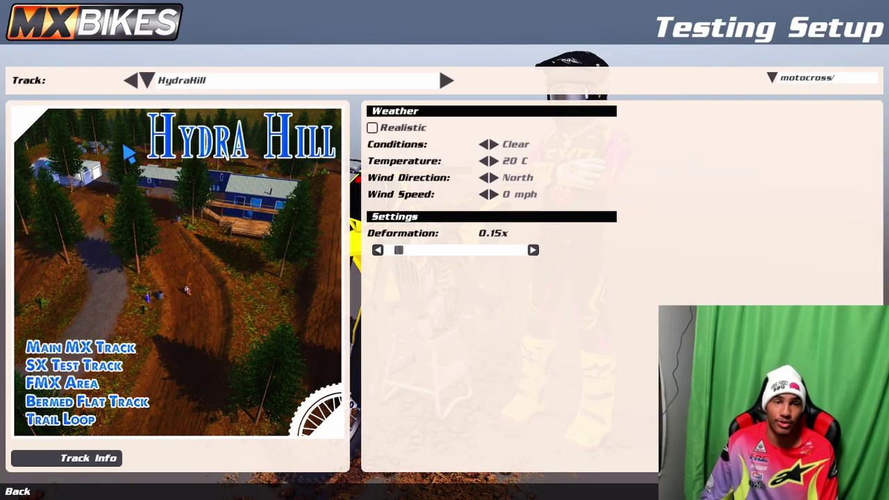
left_click(303, 82)
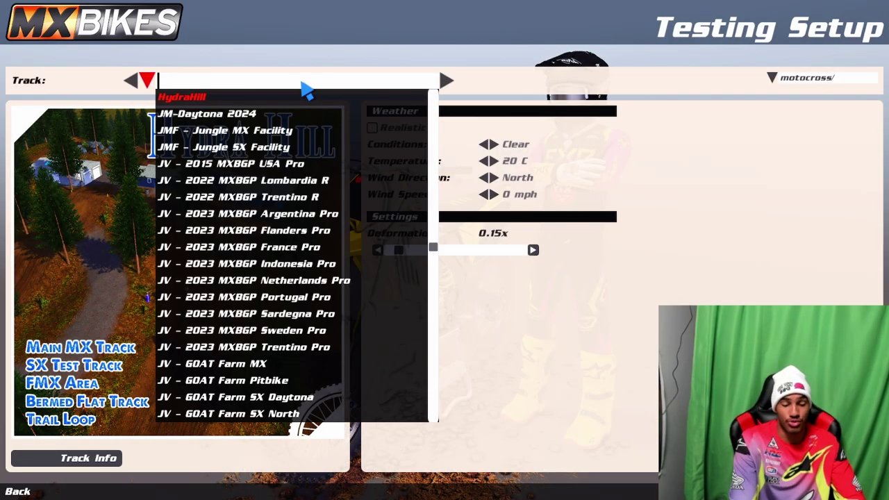
type("g")
key("BackSpace")
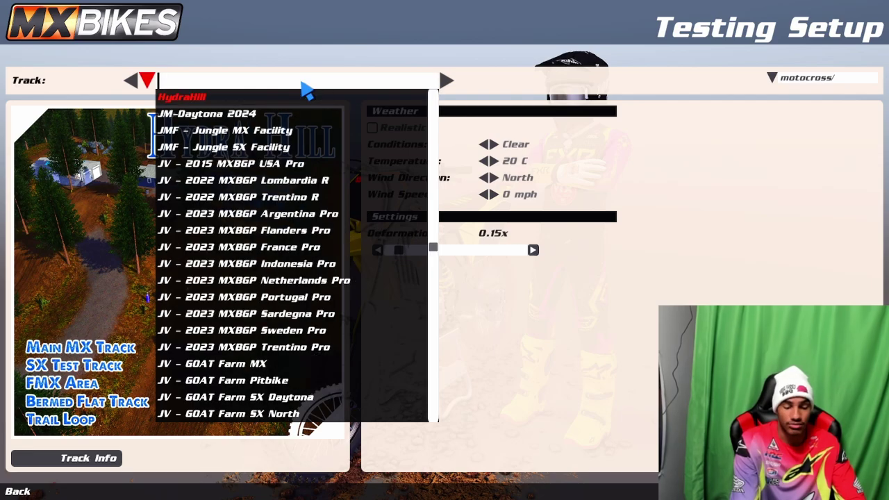
type("glen")
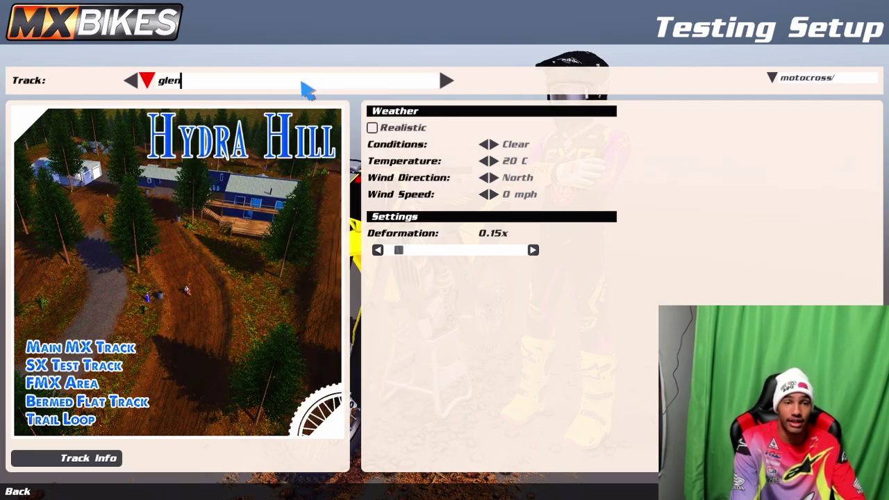
key("BackSpace")
key("BackSpace")
key("BackSpace")
Step: Filter the tracks by "san", choose JV - San Bernardino 2007 Pro and start the testing session
type("san")
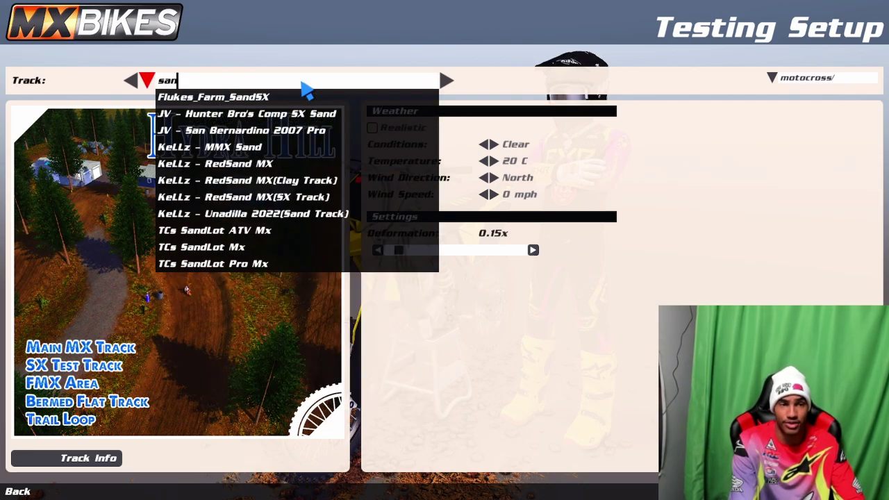
left_click(266, 132)
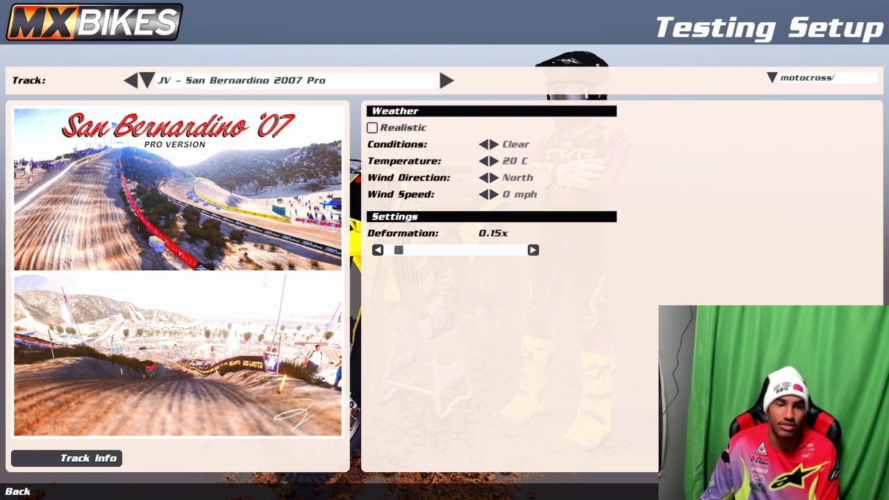
key("Return")
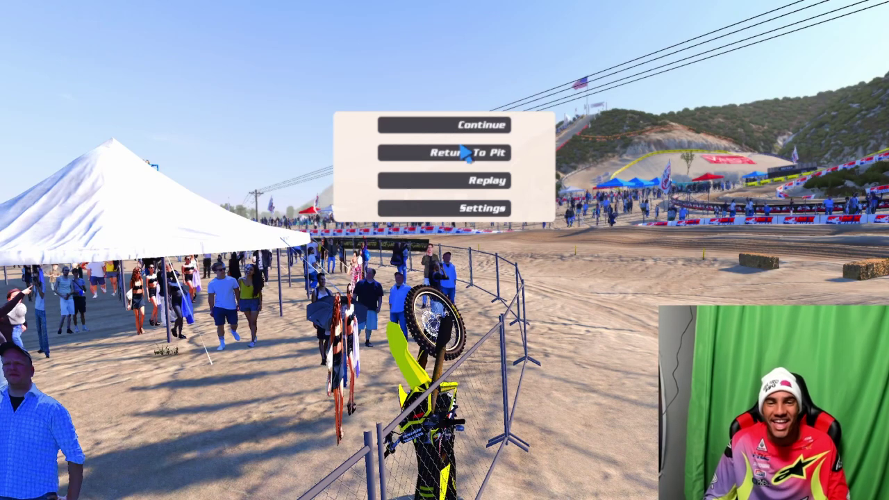
Step: Return the bike to the pit and exit the testing session to the main menu
left_click(464, 153)
key("Escape")
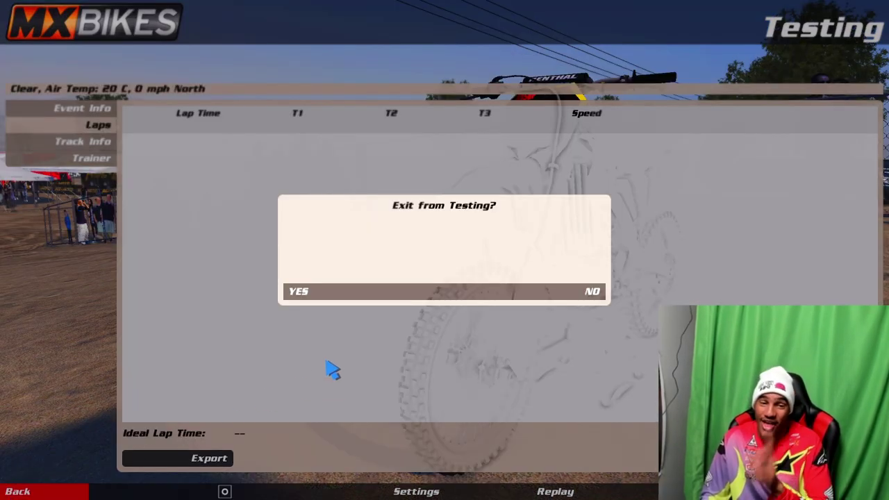
left_click(308, 292)
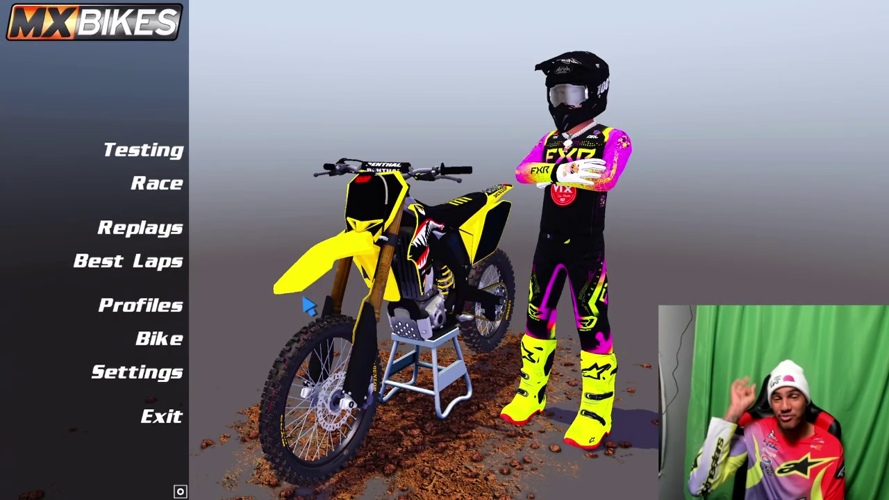